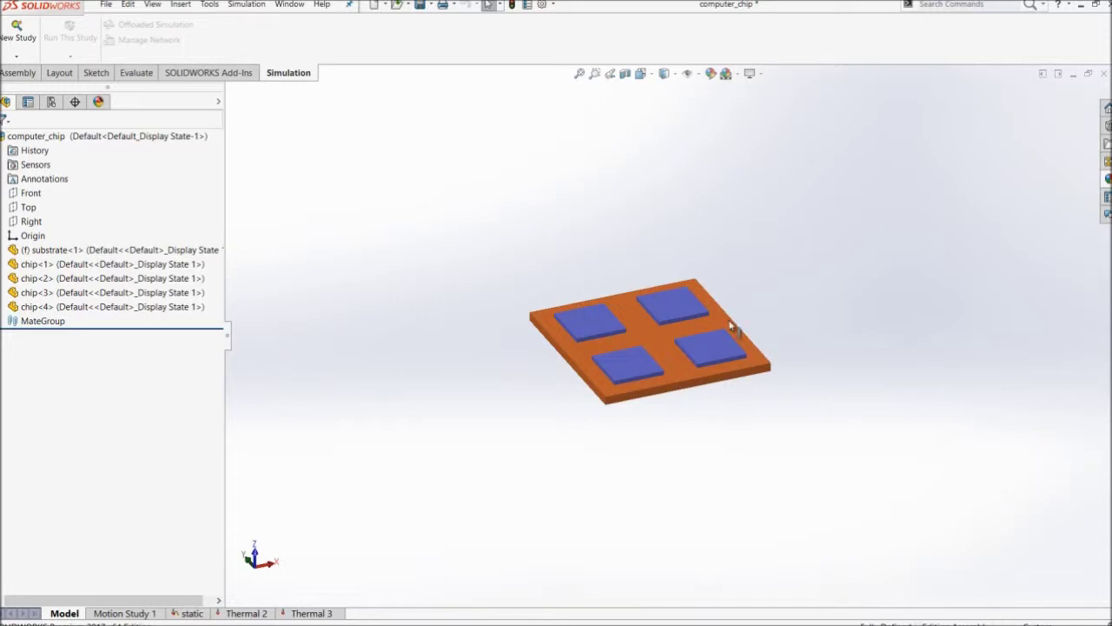
scroll(805, 346, down, 2)
scroll(758, 329, down, 3)
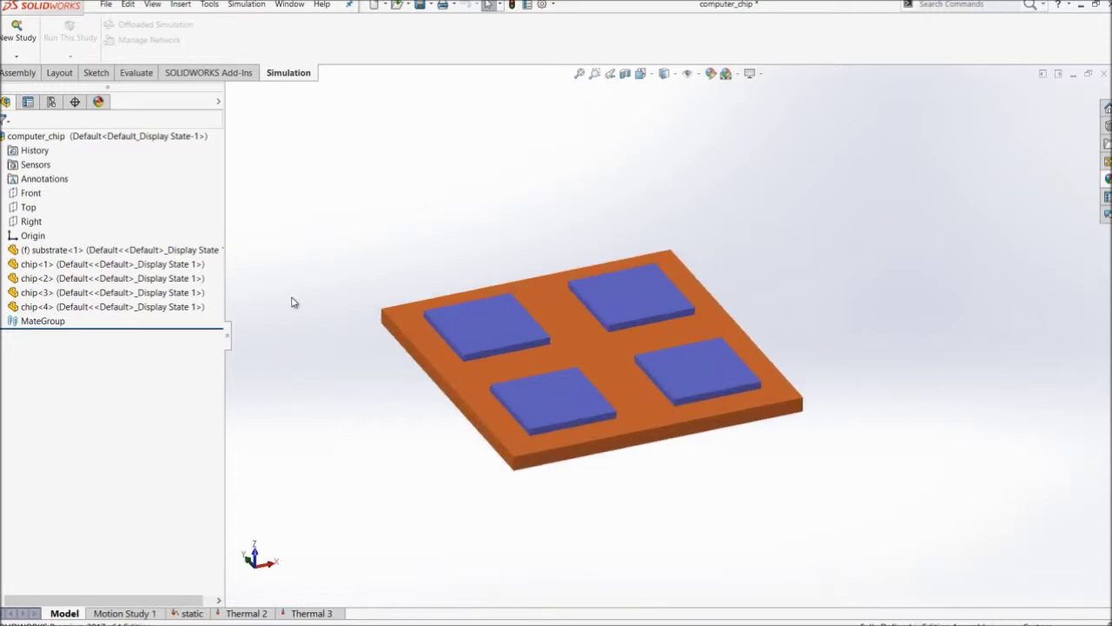
click(496, 328)
click(592, 398)
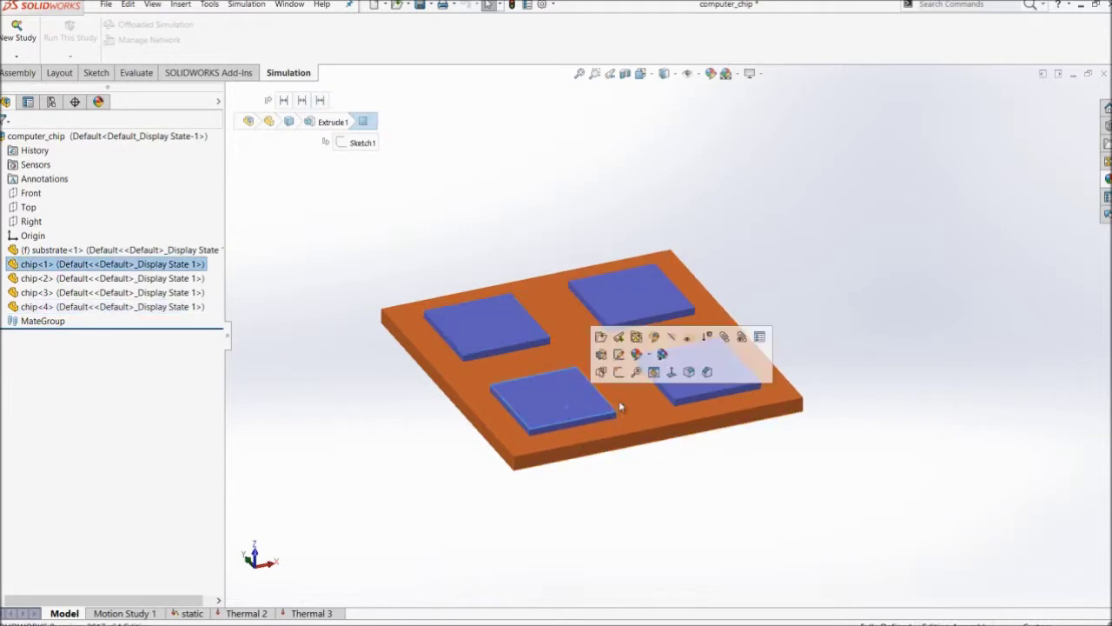
click(702, 396)
click(621, 298)
click(302, 235)
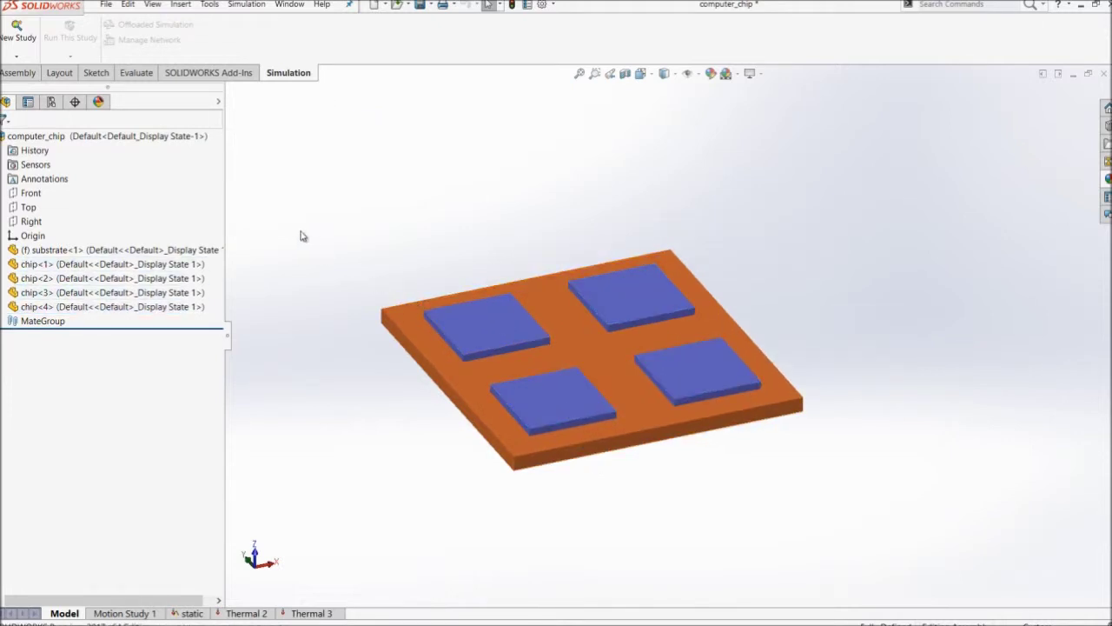
Create a new simulation study of type Thermal for the chip assembly
click(15, 56)
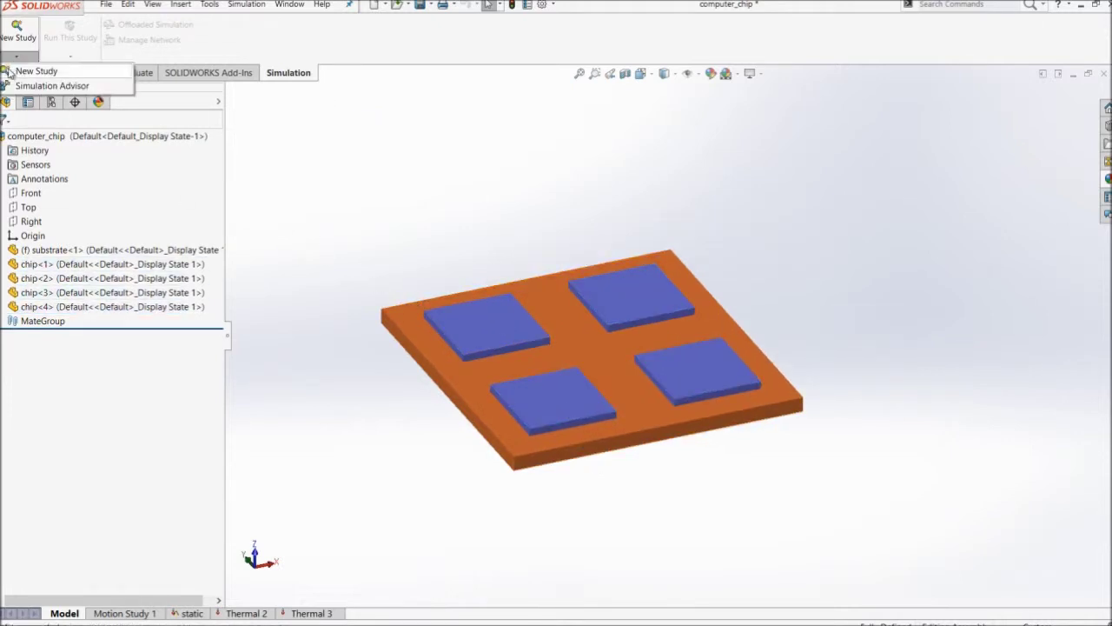
click(20, 72)
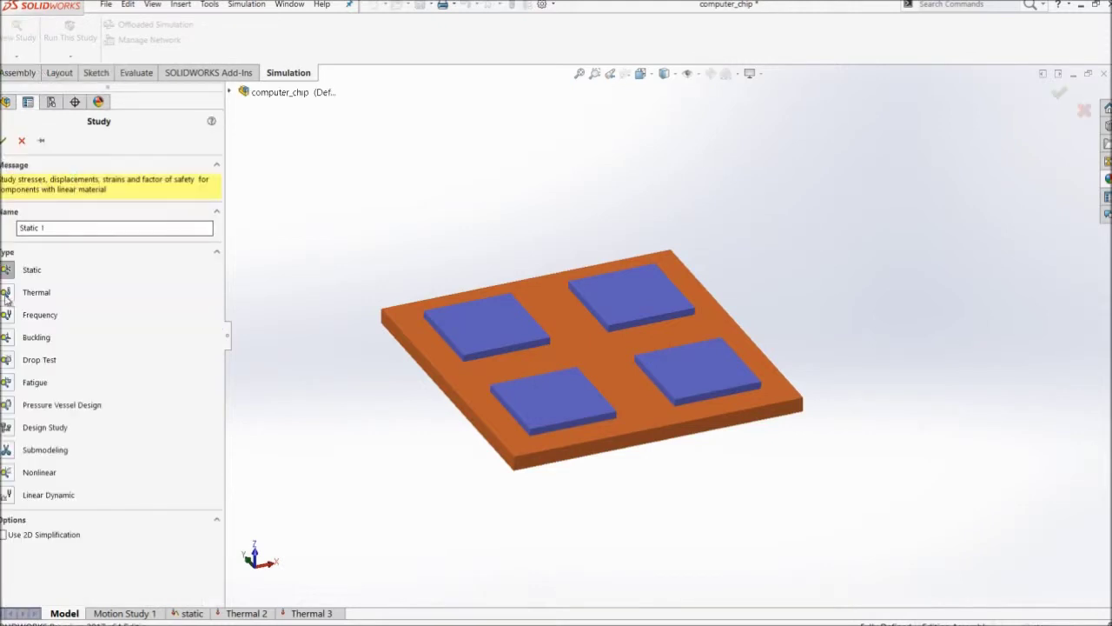
click(11, 296)
click(3, 140)
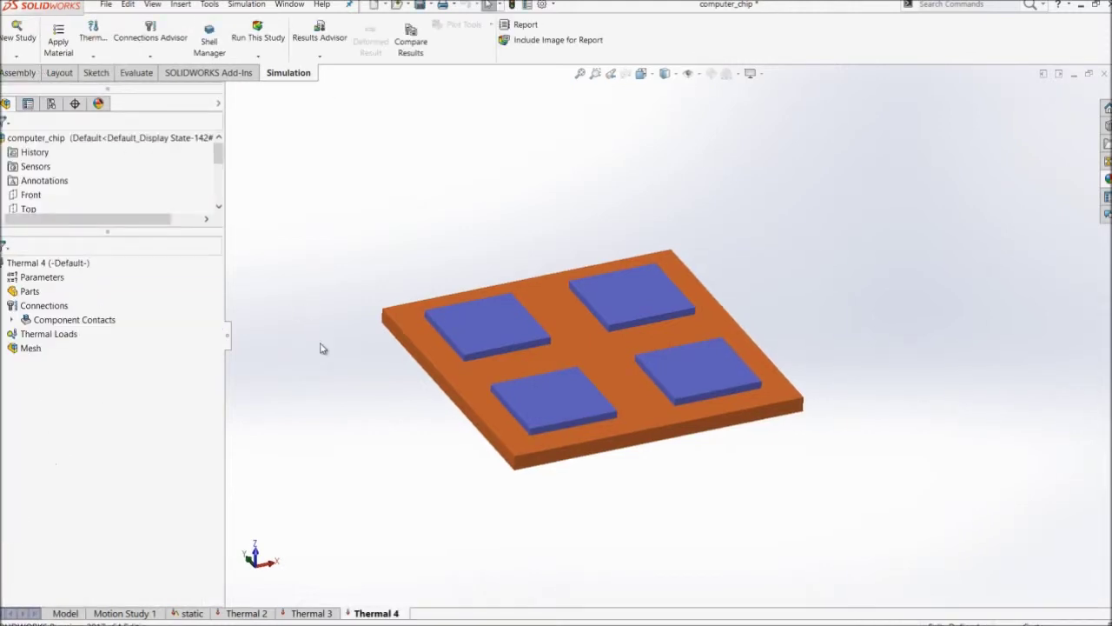
Rename the new thermal study as "Transient thermal analysis"
scroll(640, 315, up, 5)
scroll(612, 330, down, 5)
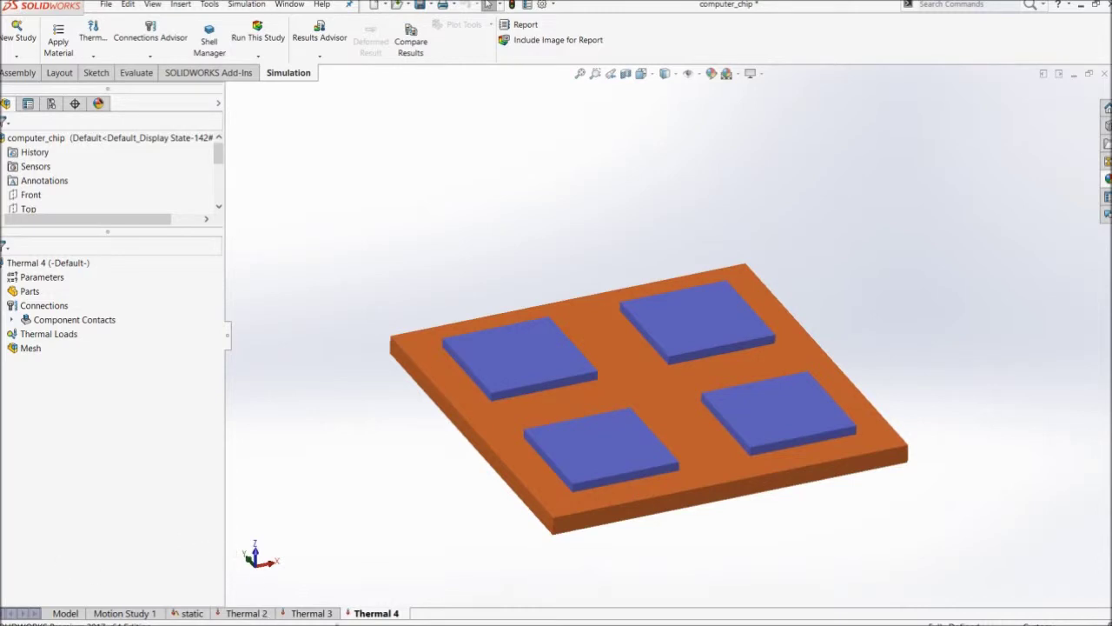
right_click(376, 614)
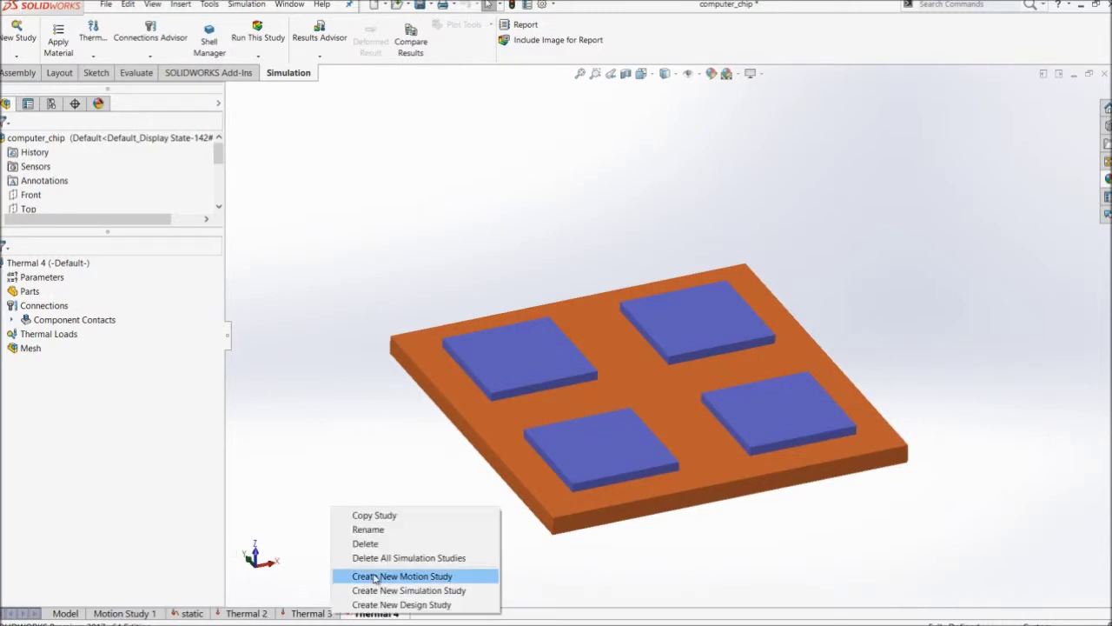
click(382, 530)
text(Transient)
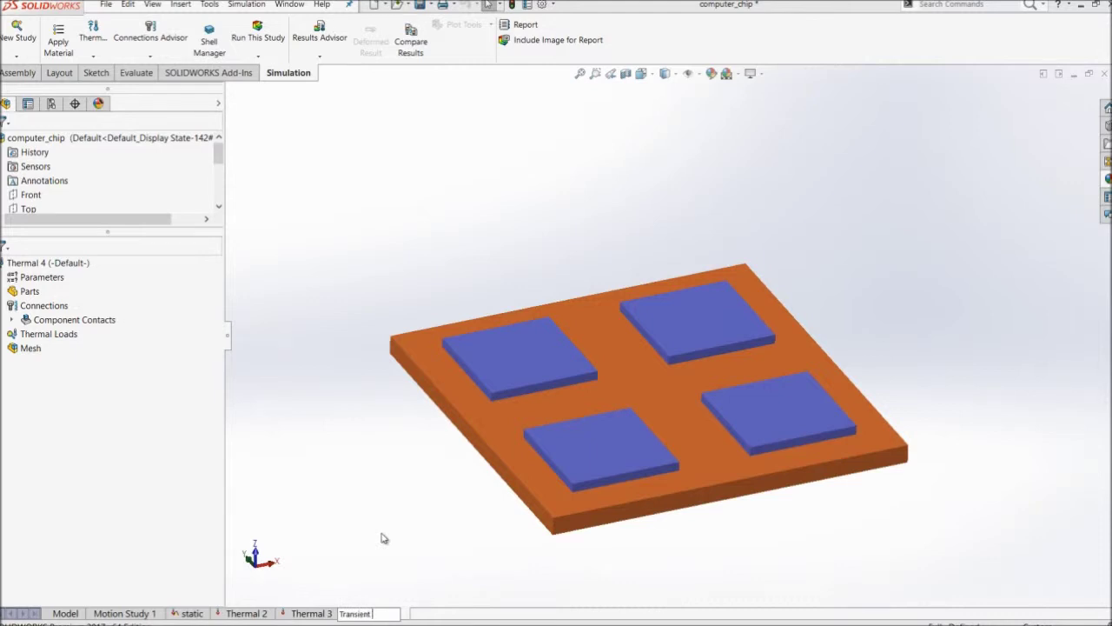
text( thermal analysis)
key(Return)
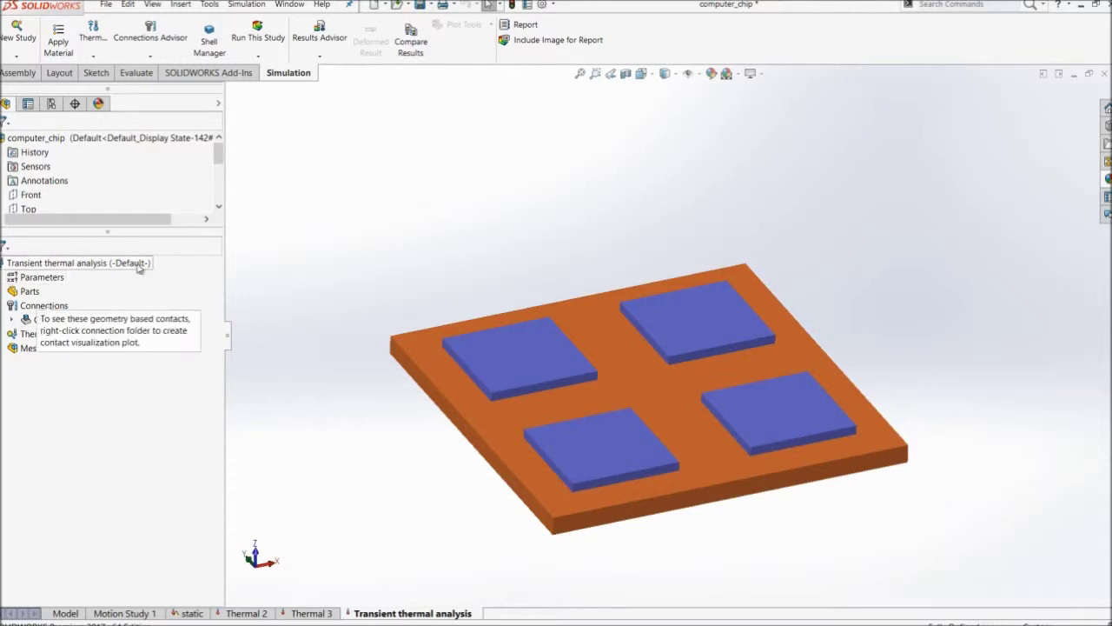
Set the study's solution type to transient with a total time of 900 s and a time increment of 30 s
right_click(70, 264)
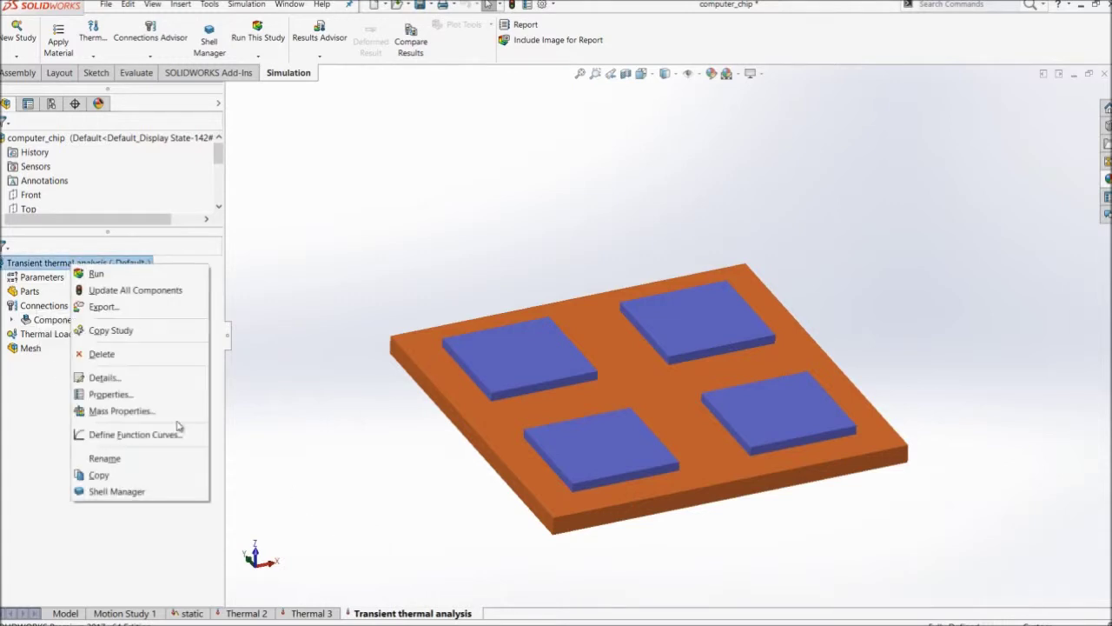
click(124, 395)
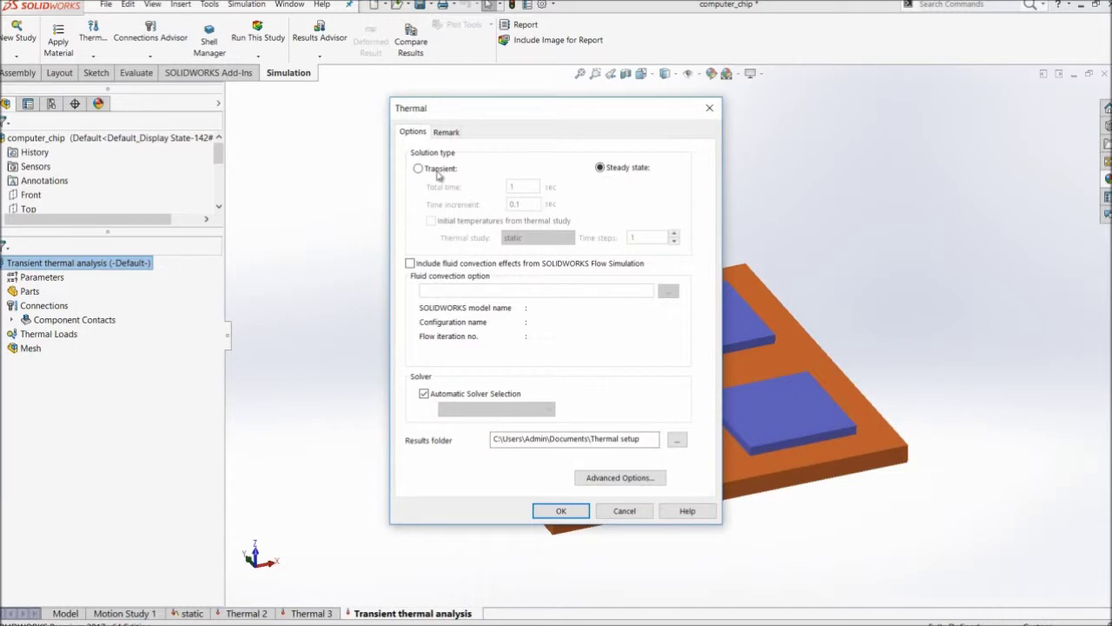
click(419, 169)
double_click(511, 187)
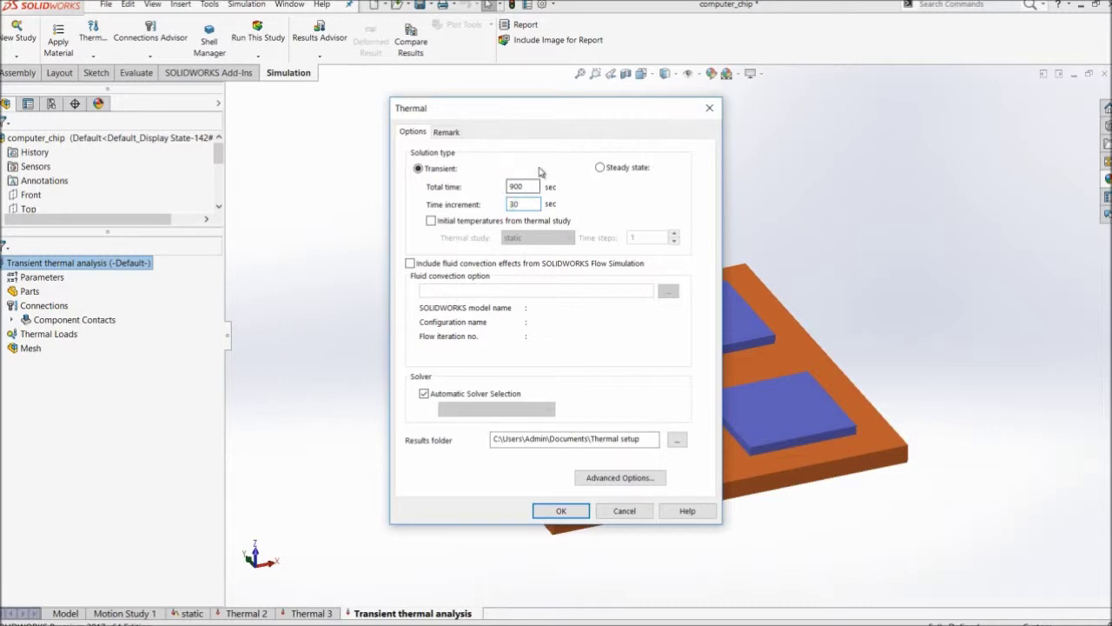
click(559, 511)
Open the material definition for all four chips in the study and choose Chip Material from the custom computer_chip category
scroll(670, 346, up, 3)
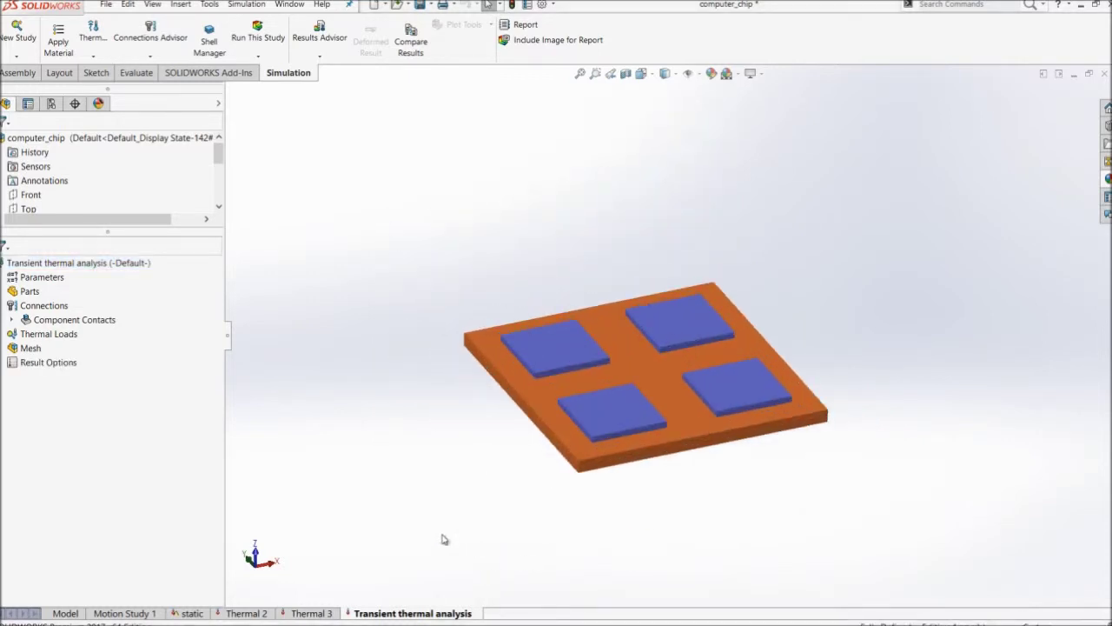
click(4, 290)
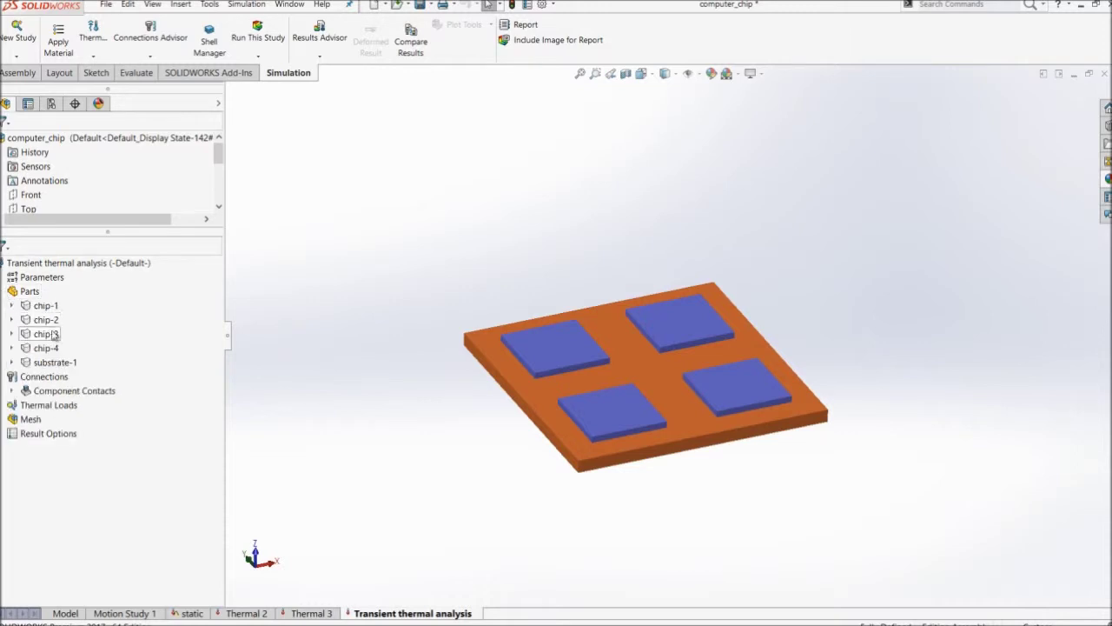
click(47, 306)
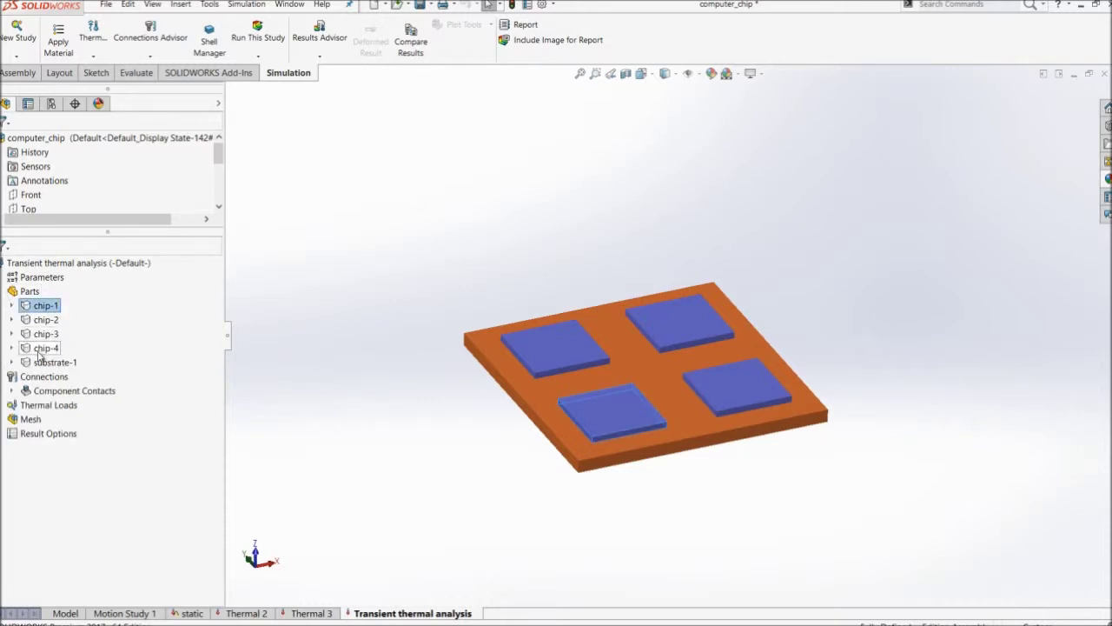
shift+click(42, 348)
right_click(44, 350)
click(61, 360)
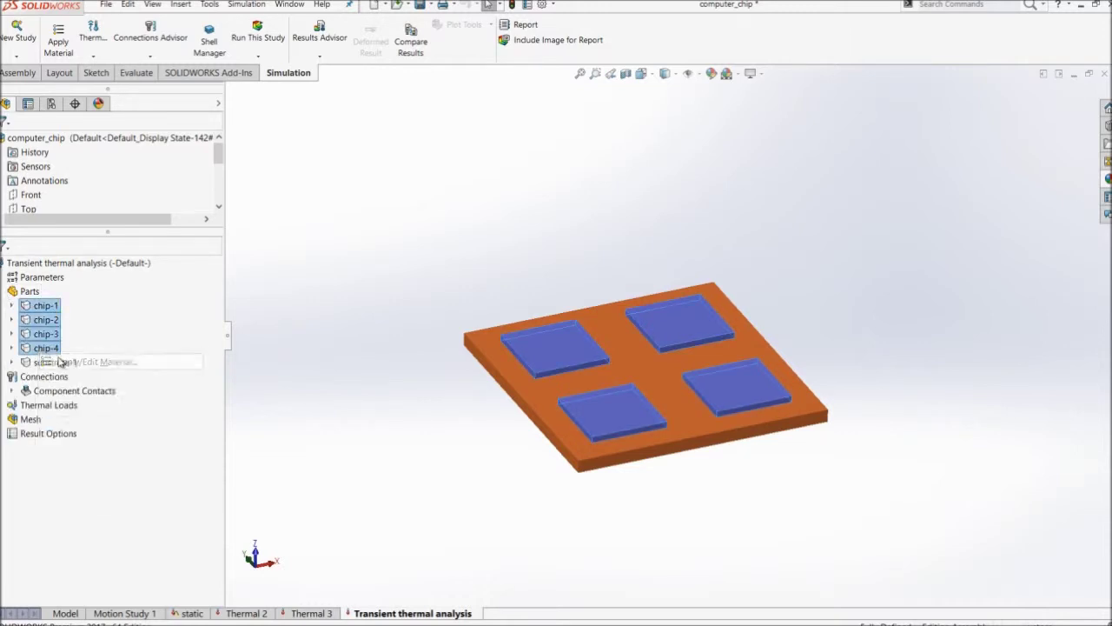
click(26, 58)
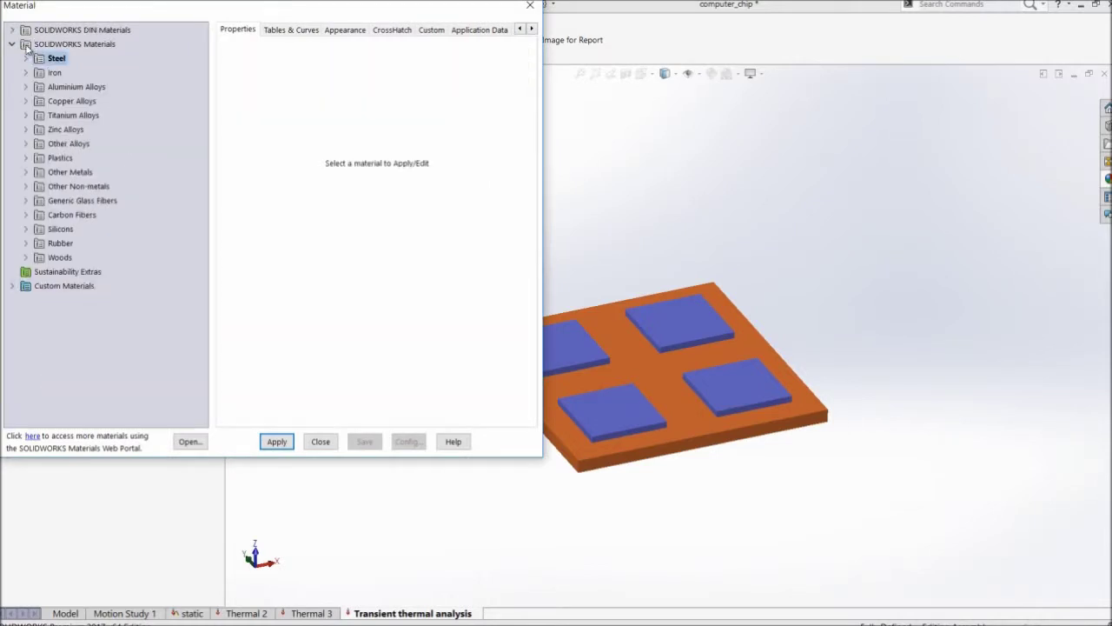
click(15, 287)
click(26, 343)
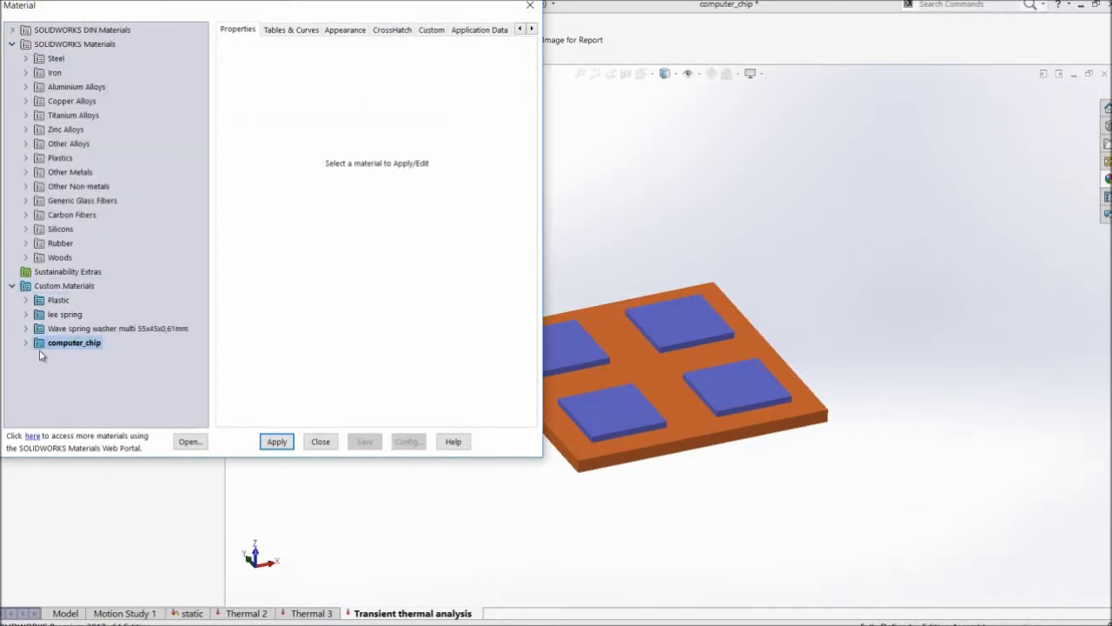
click(78, 357)
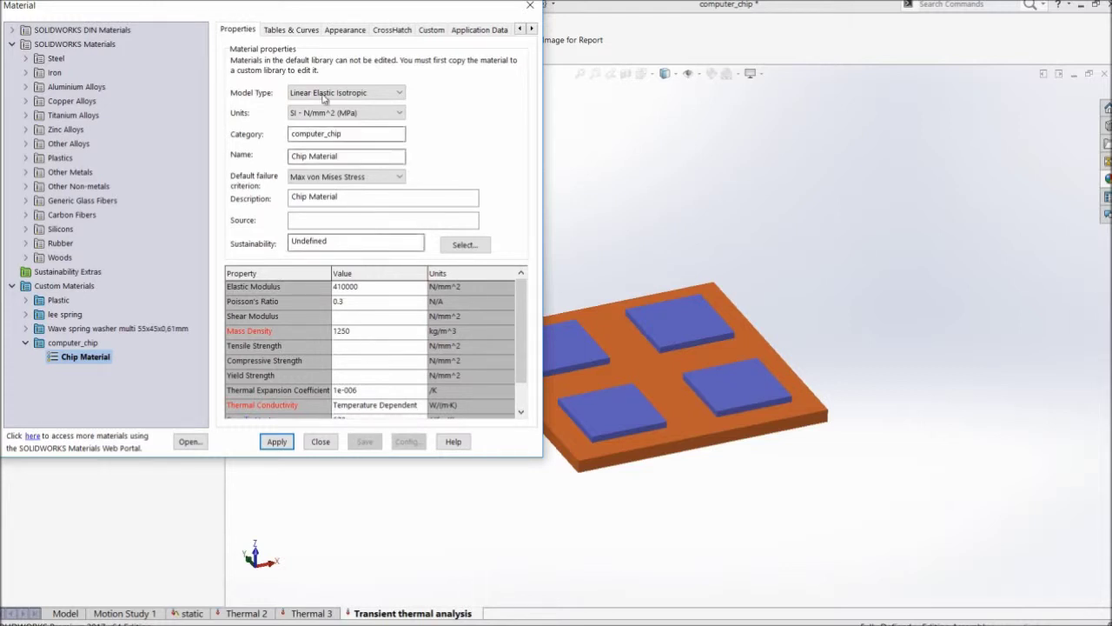
Show Chip Material's thermal conductivity versus temperature table and apply the material to the four chips
click(292, 30)
click(315, 76)
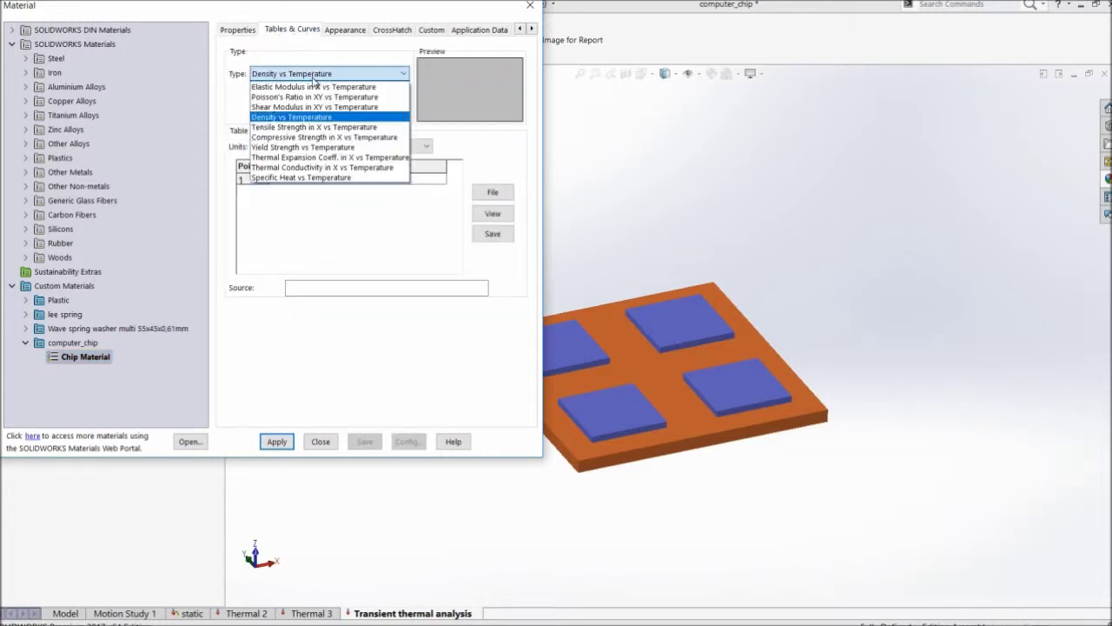
click(314, 168)
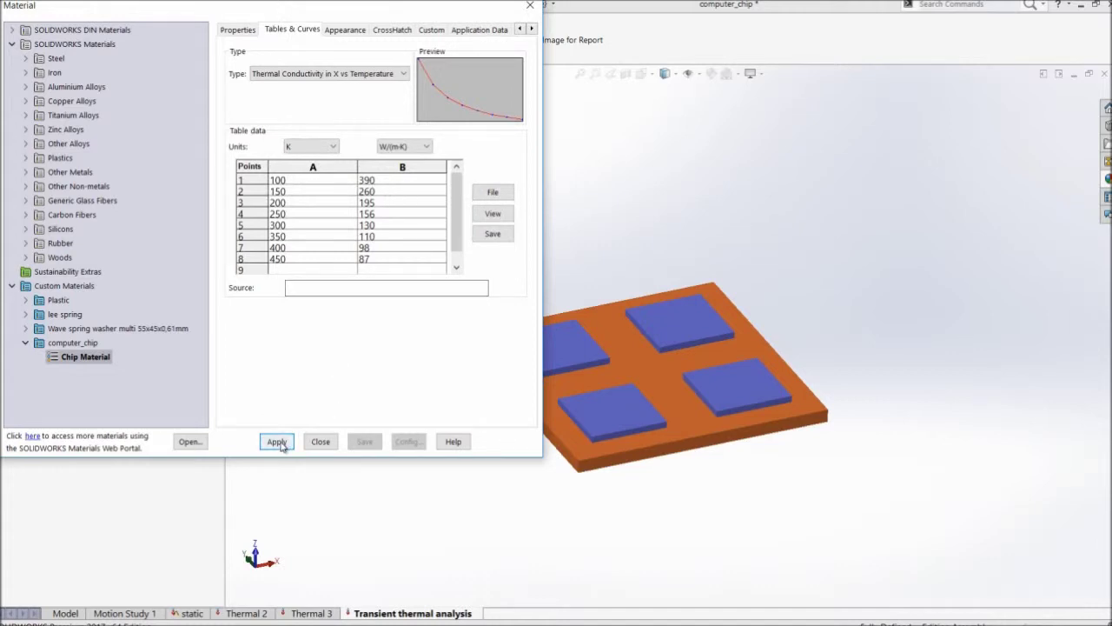
click(323, 441)
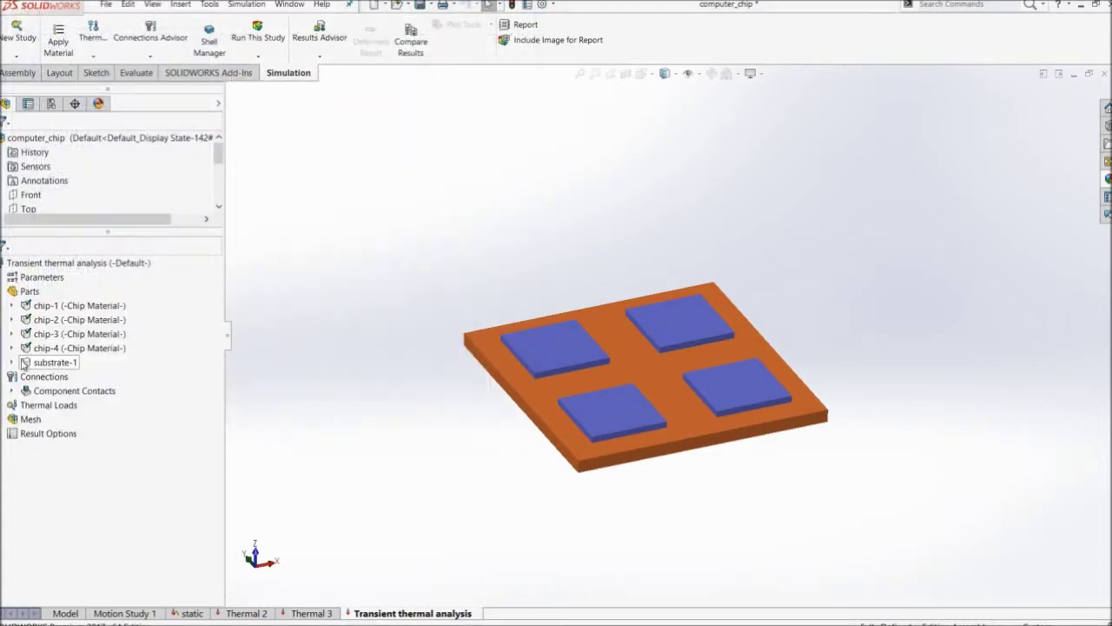
Assign the aluminium alloy 6063-O to the substrate part in the study
right_click(58, 364)
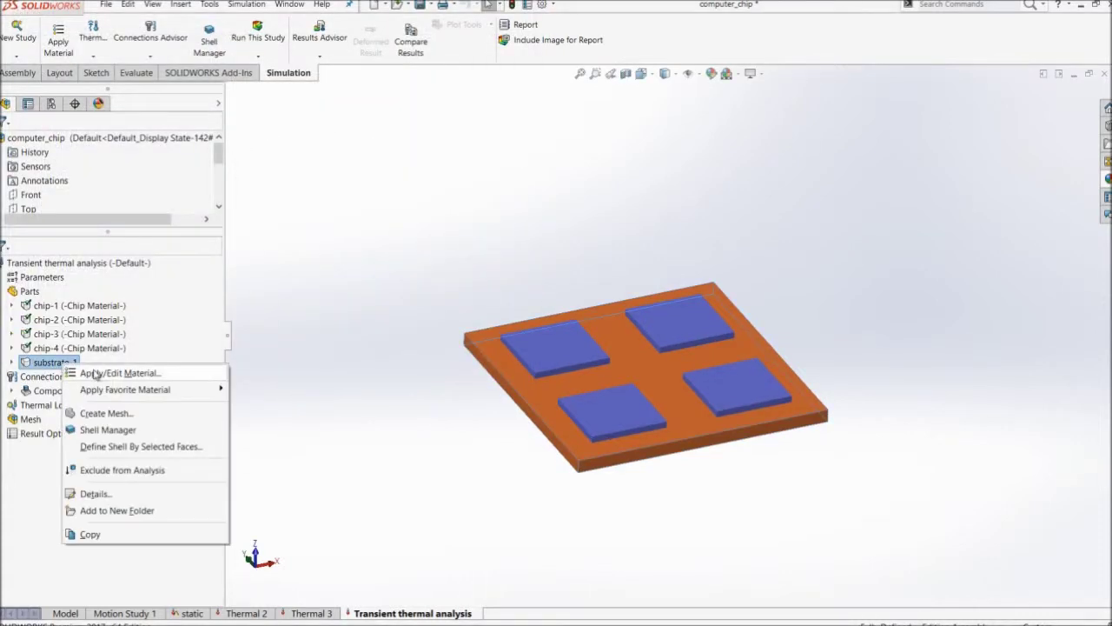
click(92, 373)
click(26, 58)
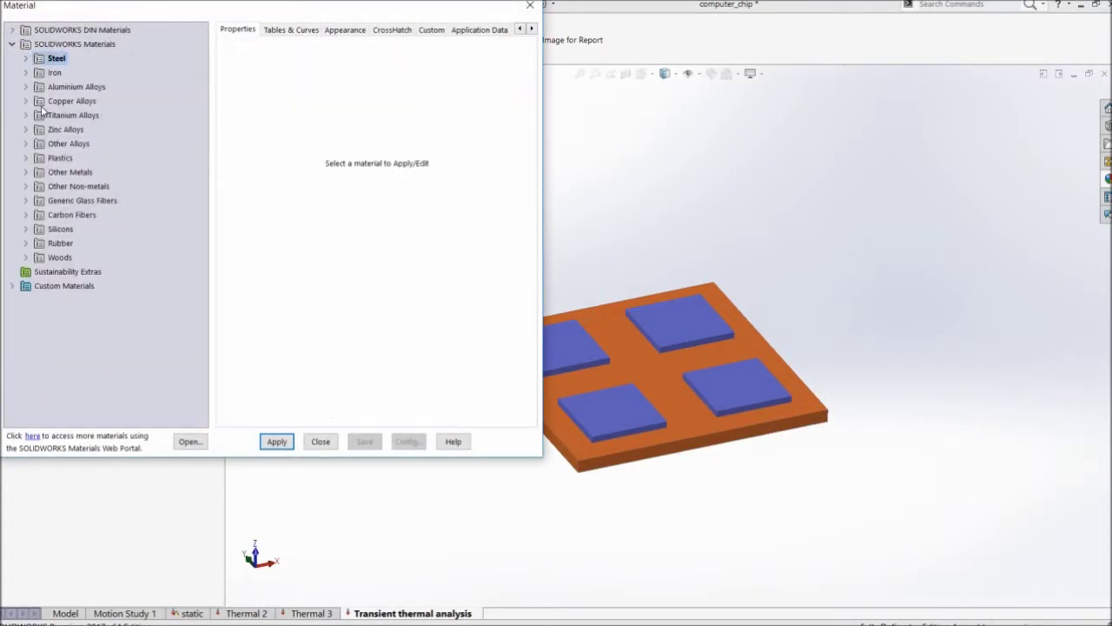
click(27, 87)
scroll(113, 347, down, 15)
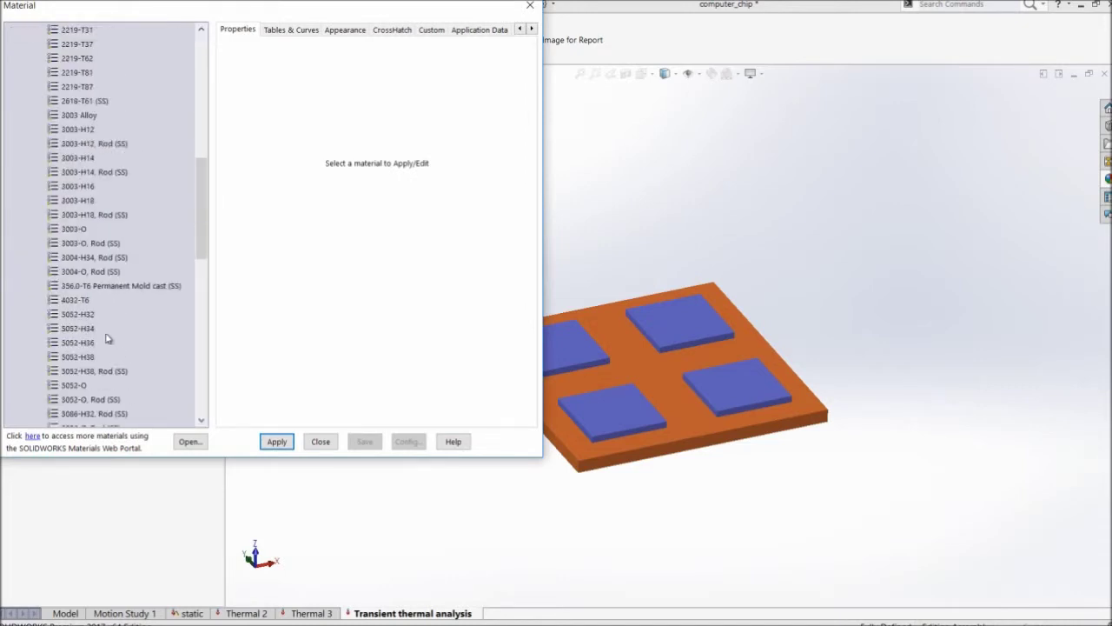
scroll(87, 318, down, 2)
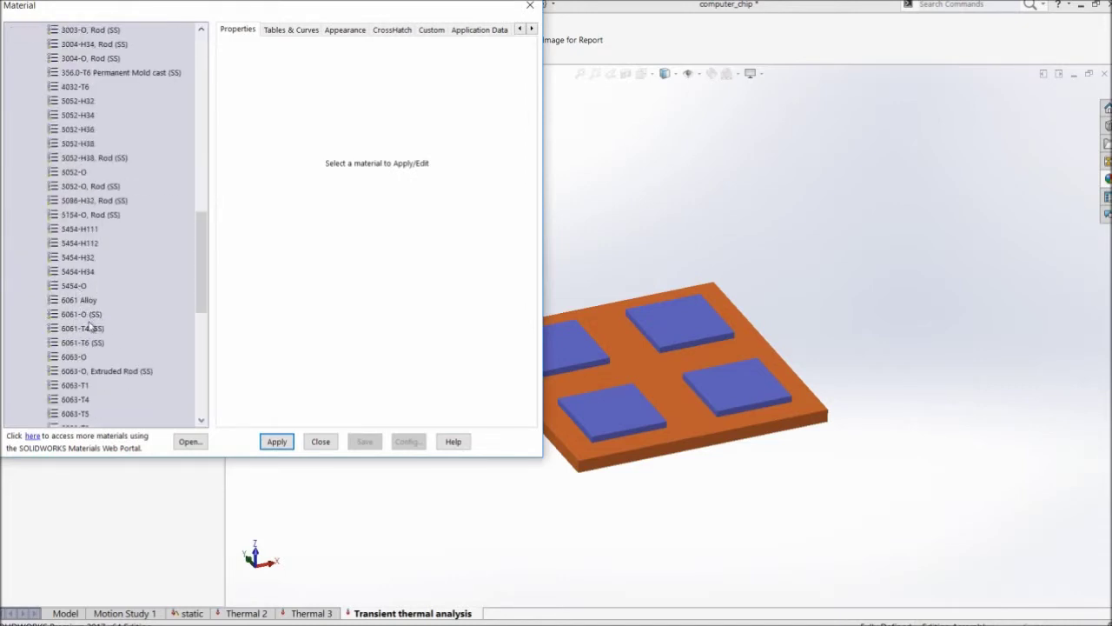
click(86, 356)
click(261, 444)
click(321, 442)
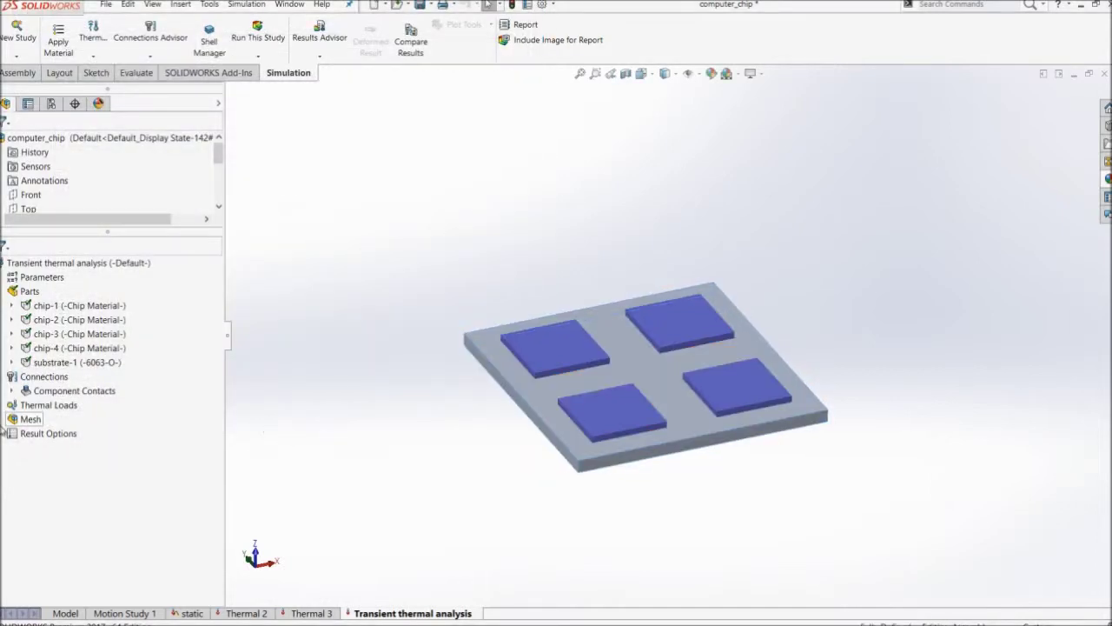
Start a heat power thermal load and expand the assembly's component tree for selecting entities
right_click(52, 405)
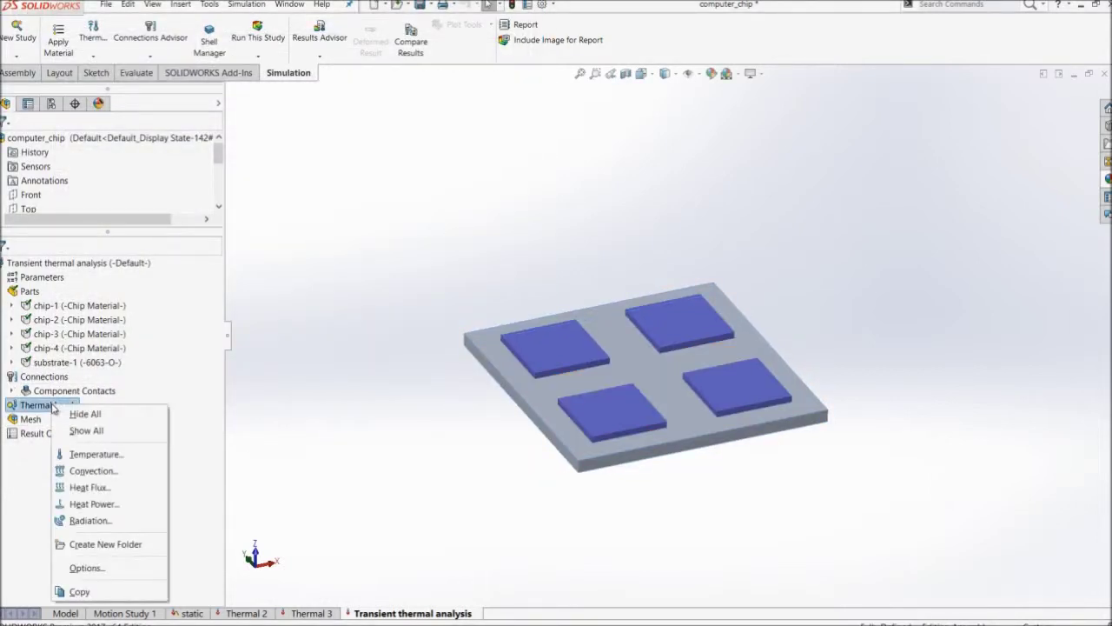
click(91, 505)
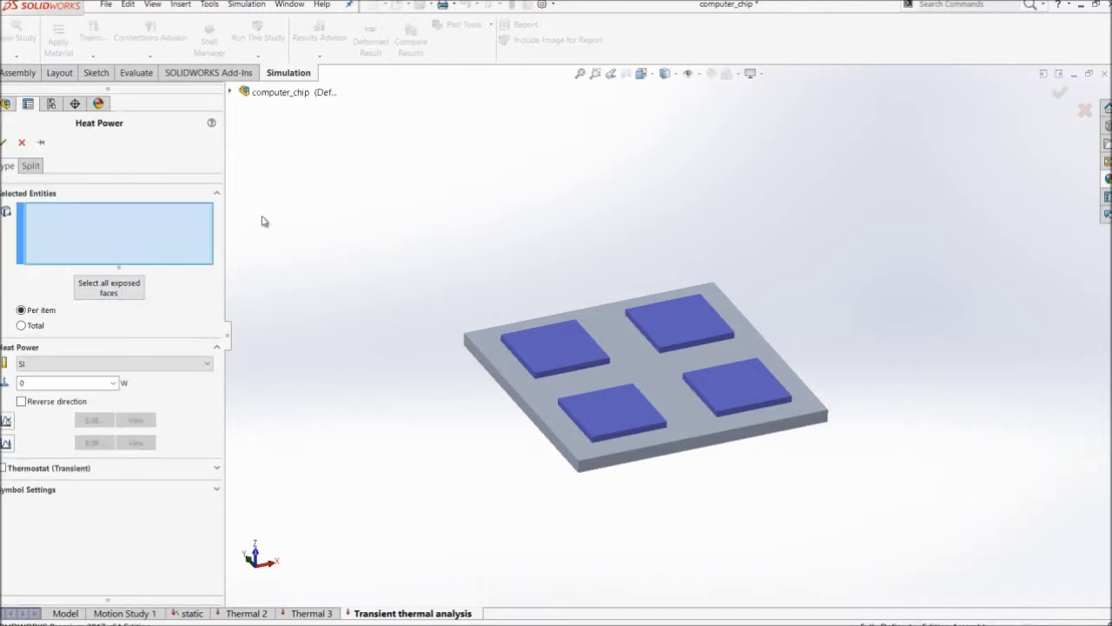
click(231, 92)
click(272, 223)
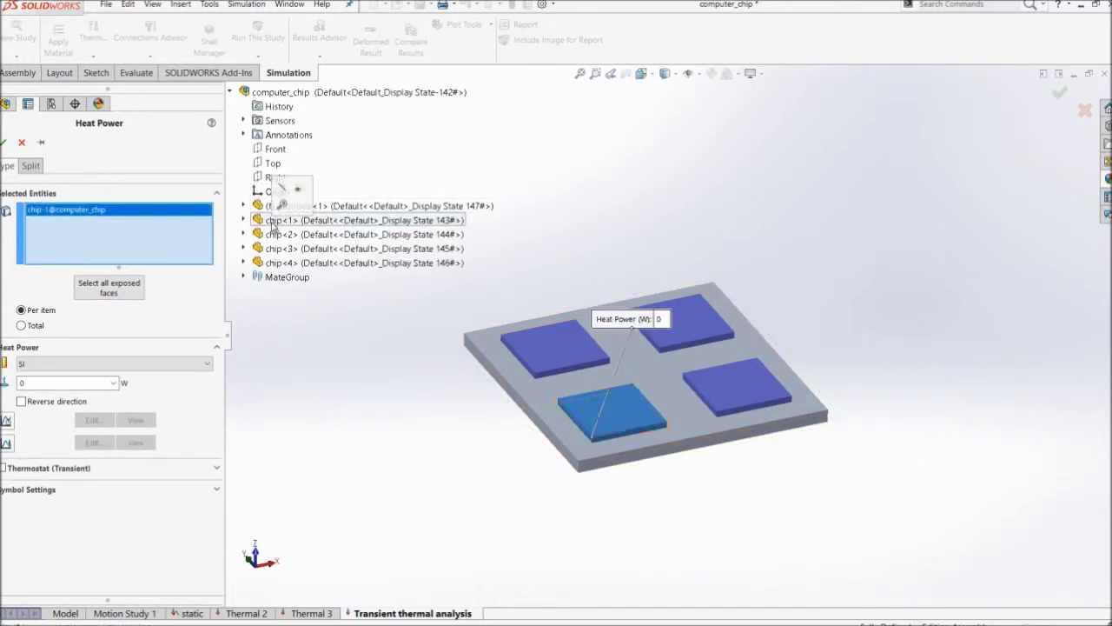
click(278, 234)
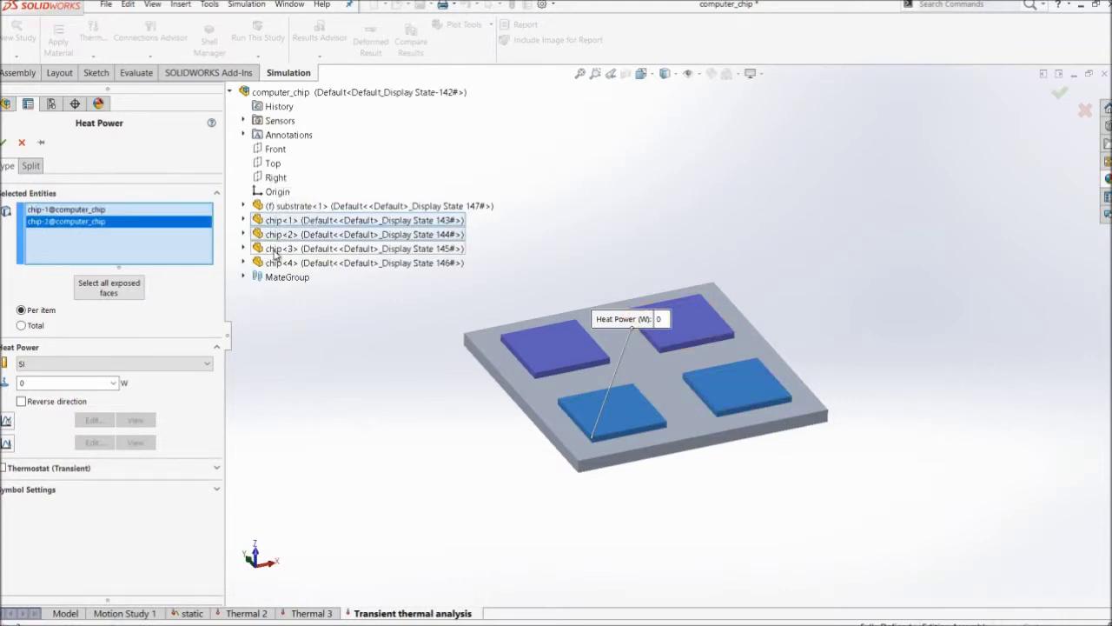
click(275, 250)
click(243, 262)
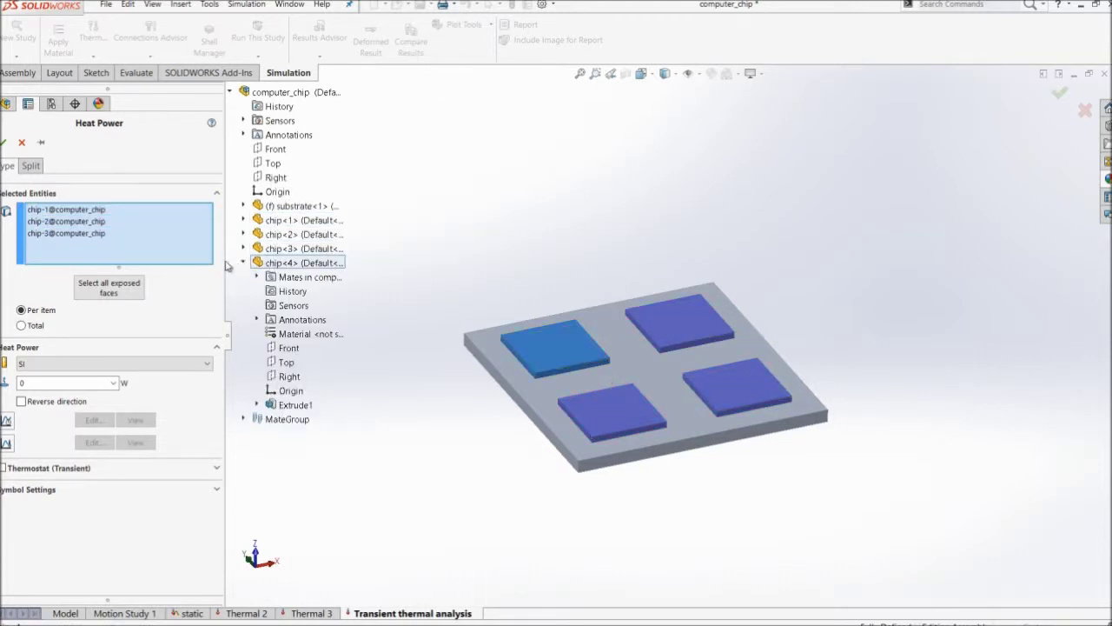
right_click(146, 236)
click(191, 249)
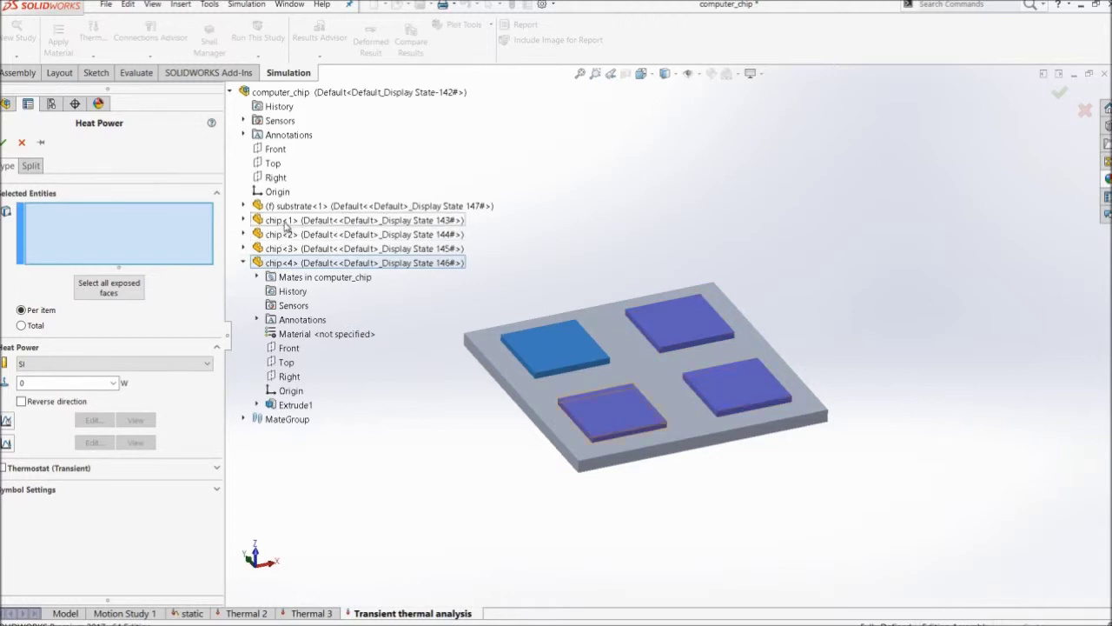
Select all four chips for the heat power load and set it to 0.2 W per item
click(287, 222)
shift+click(279, 264)
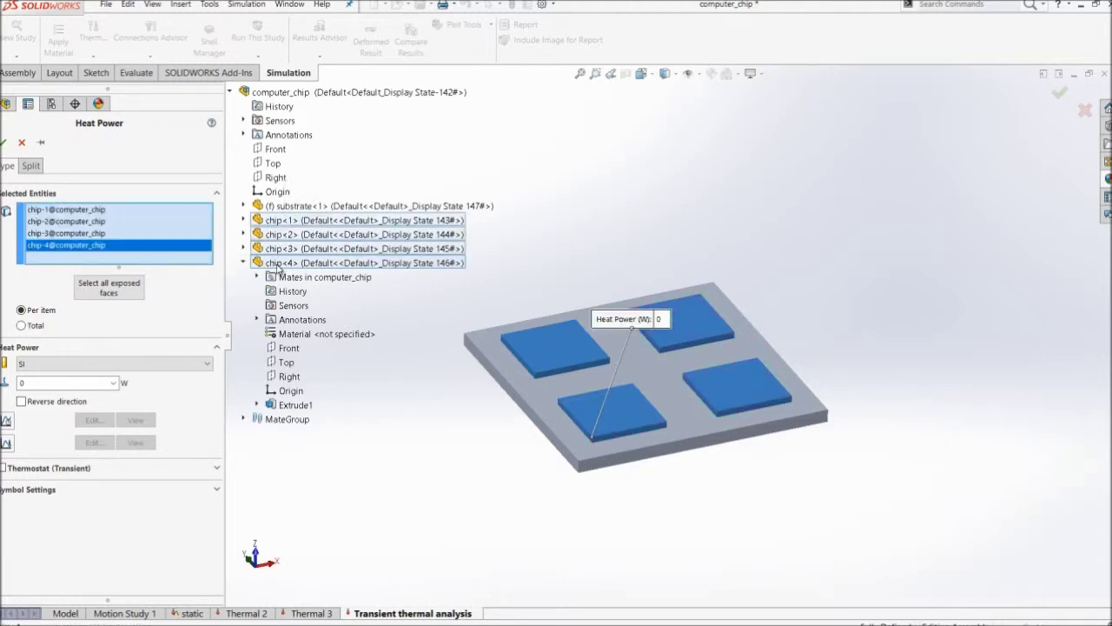
double_click(41, 384)
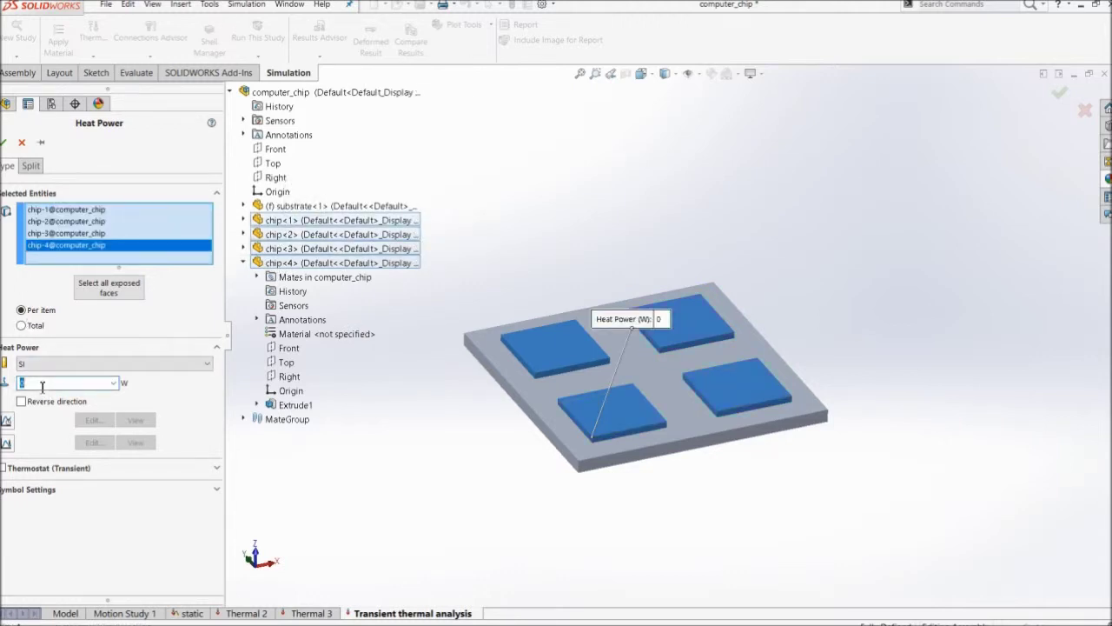
text(0.2)
Define the heat power's time curve in seconds with points 0/0, 30/0.9682, 60/0.99899, 90/0.99997, 120/1 and 900/1, and apply the load
click(7, 421)
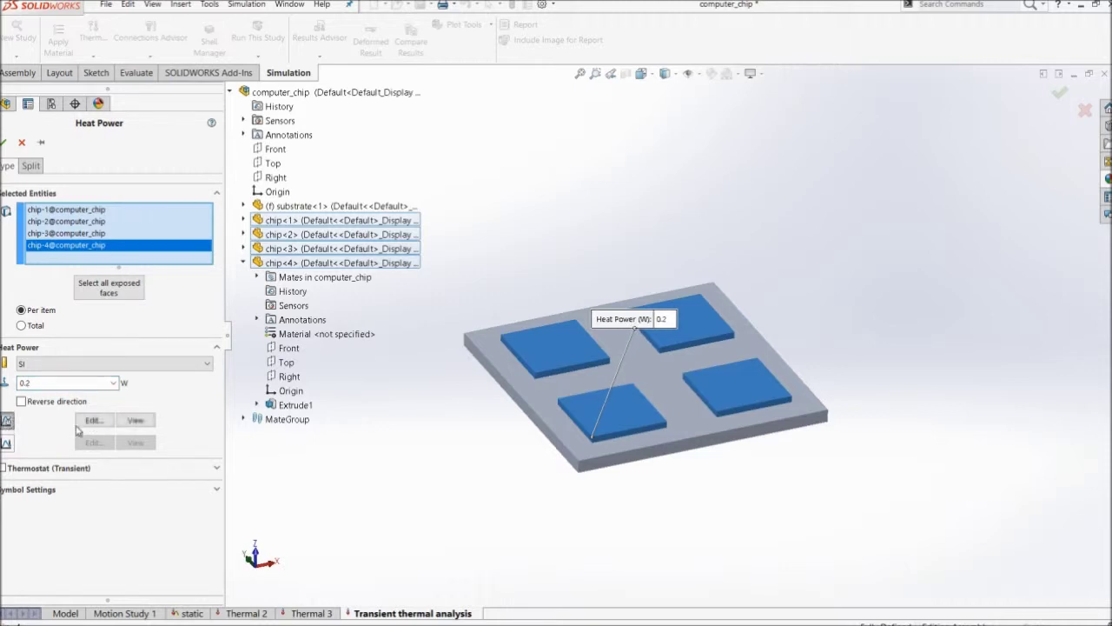
click(94, 421)
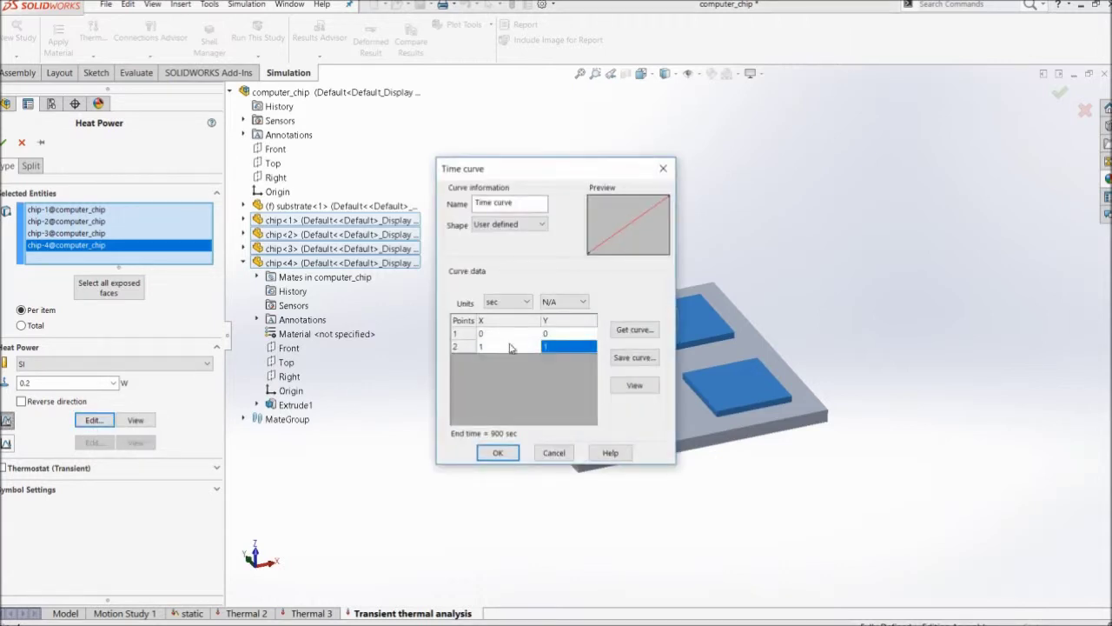
drag(515, 346, 568, 347)
key(Delete)
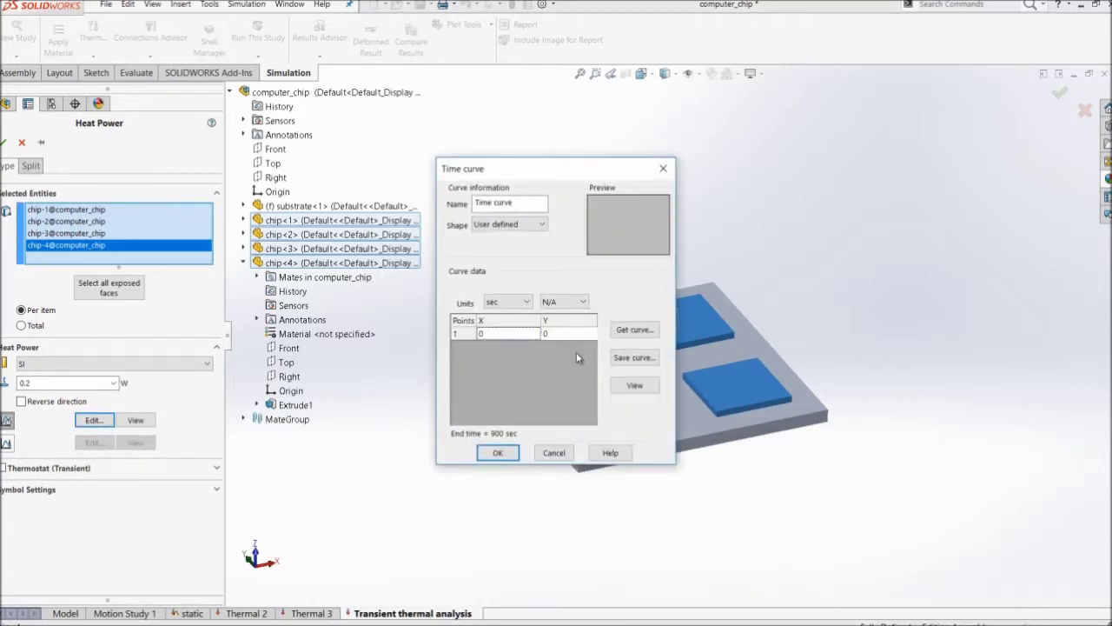
text(30	0.9682 60	0.99899 90	0.99997 120	1 900	1)
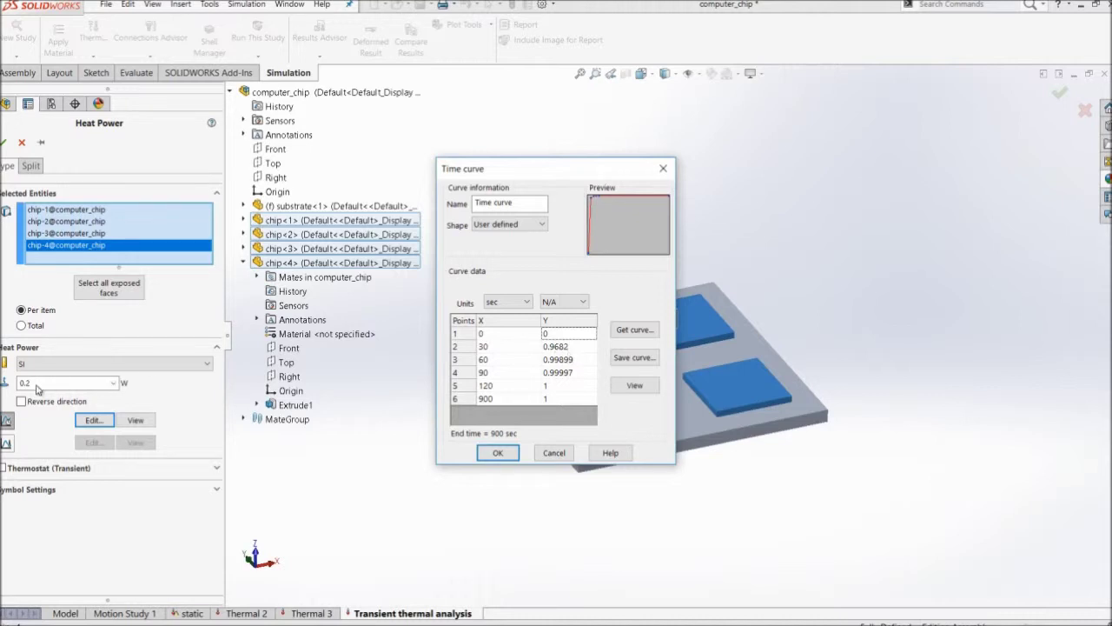
click(489, 376)
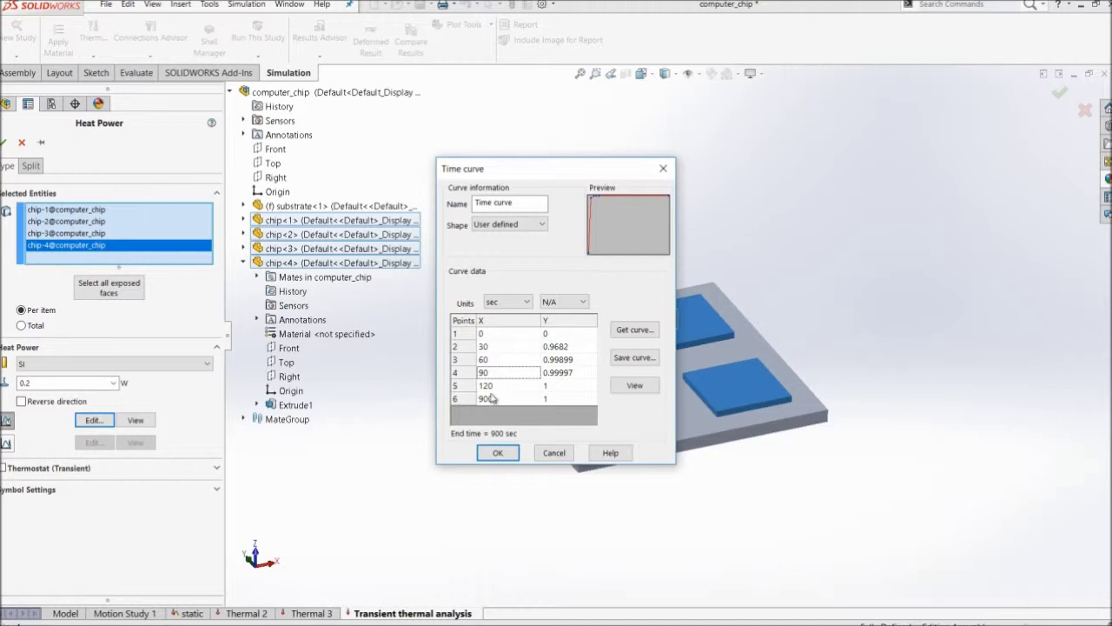
click(492, 398)
click(563, 406)
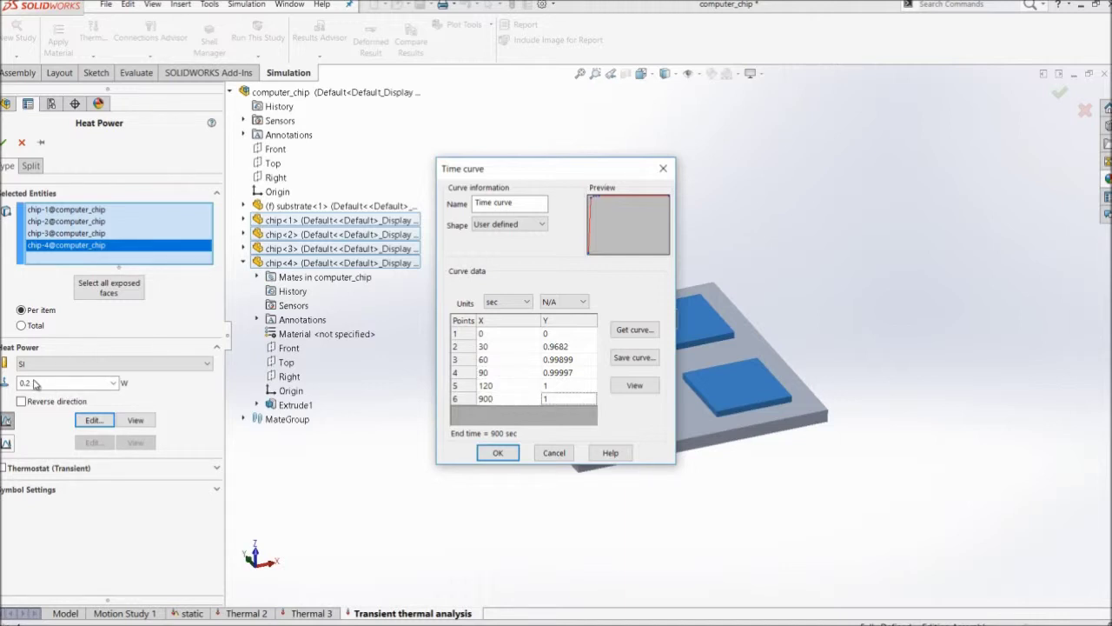
click(512, 457)
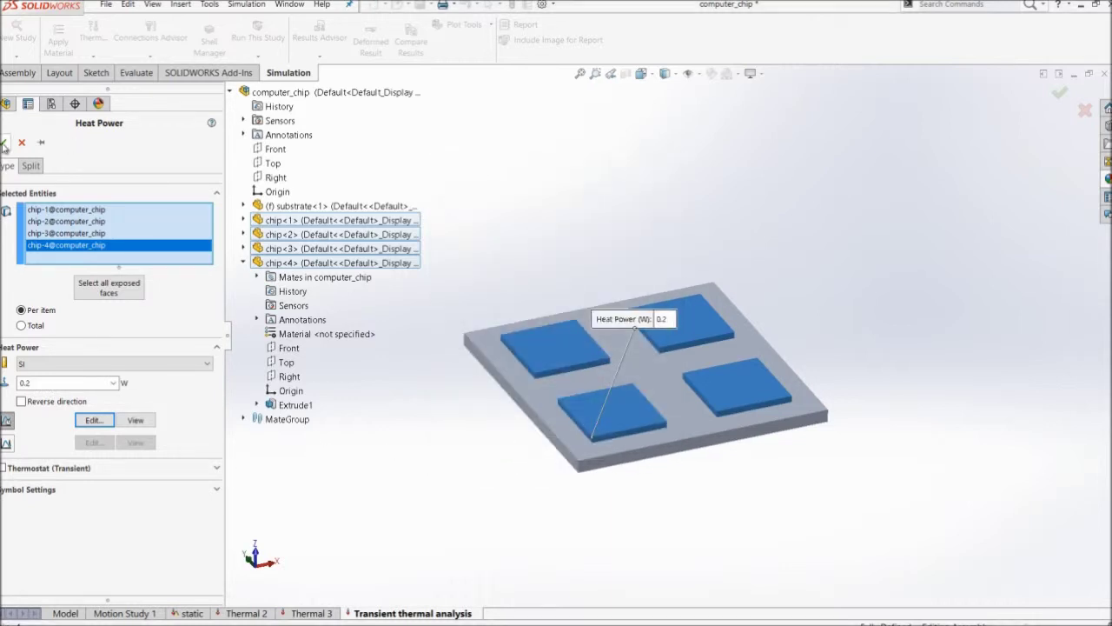
click(4, 142)
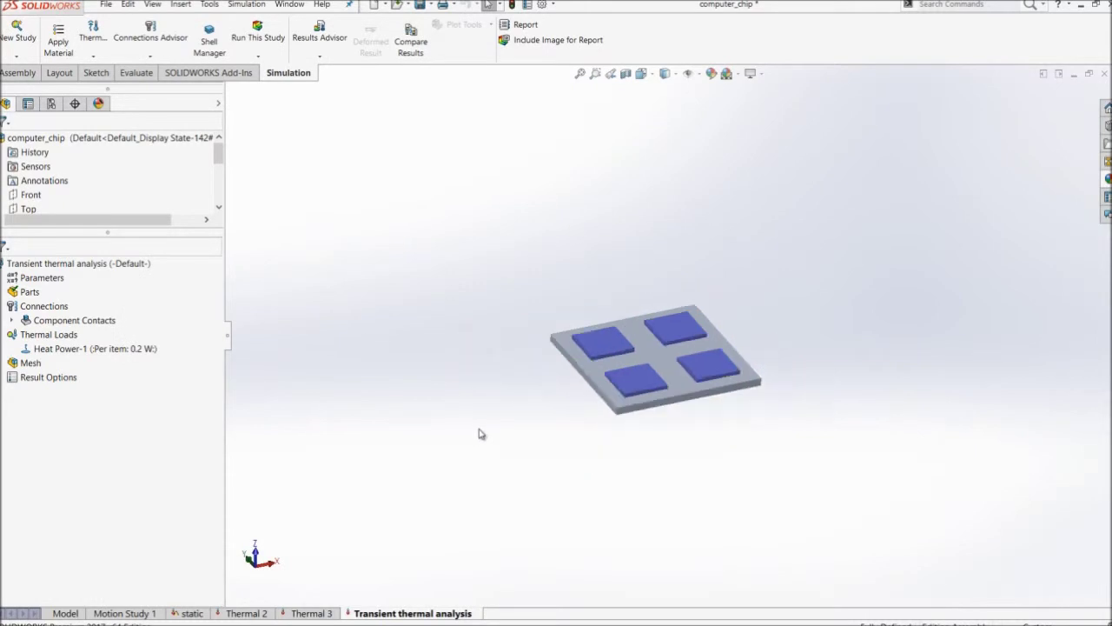
Start a convection thermal load and select all exposed faces of the assembly for it
scroll(683, 325, down, 2)
right_click(35, 335)
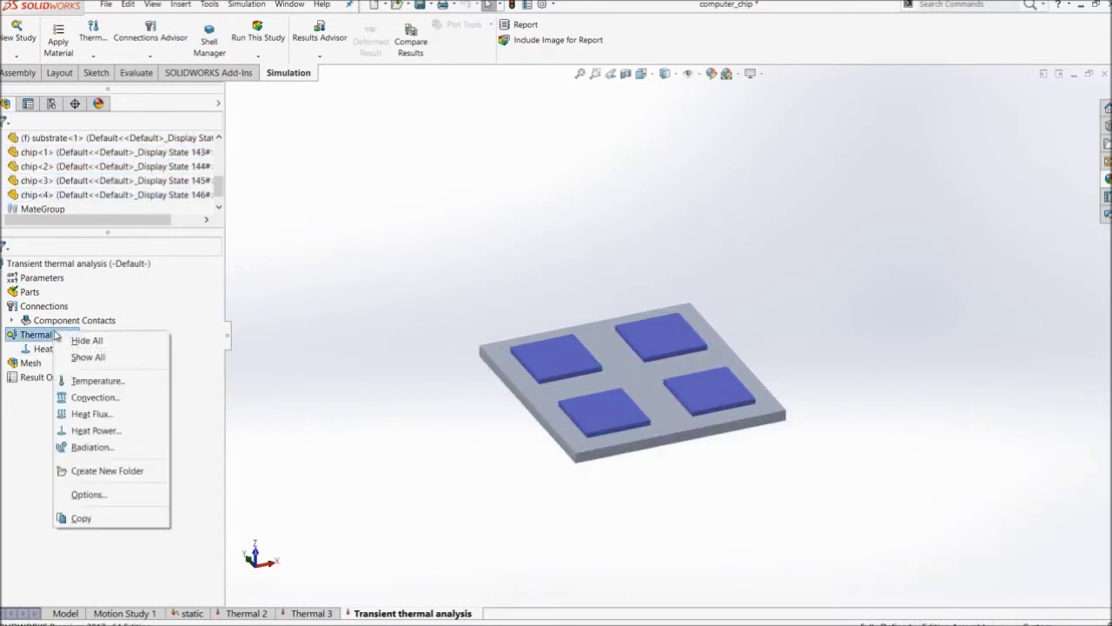
click(102, 398)
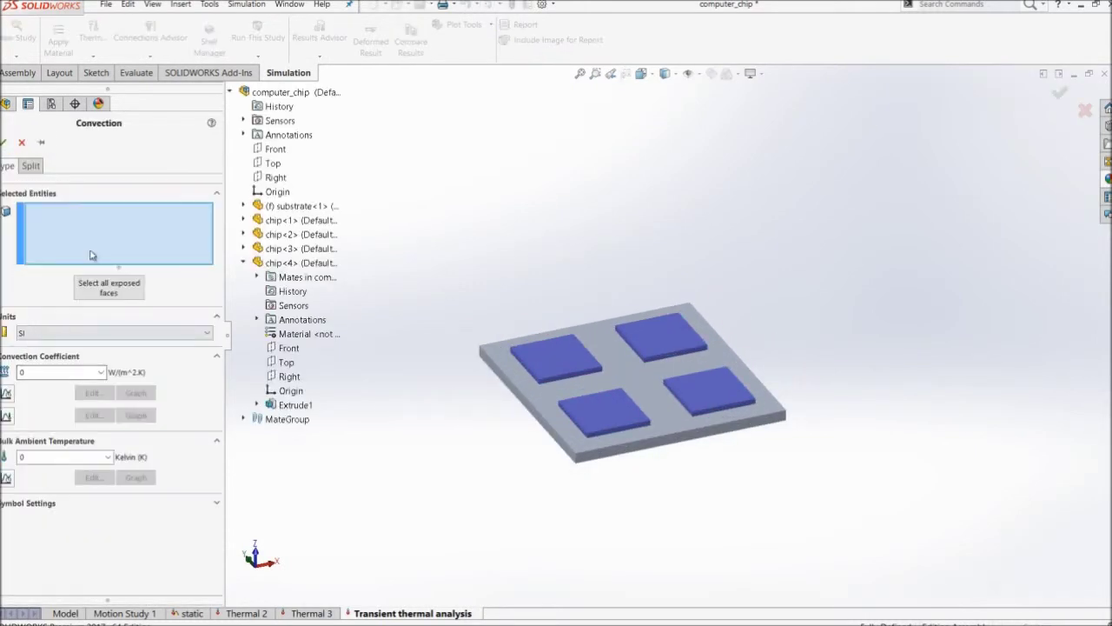
click(109, 288)
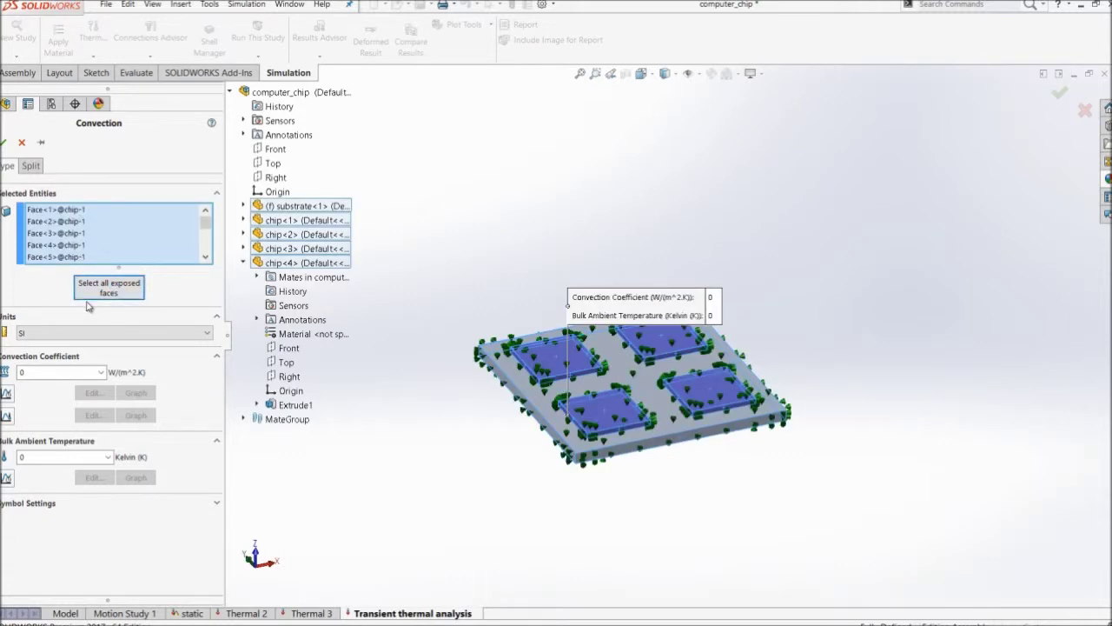
click(230, 92)
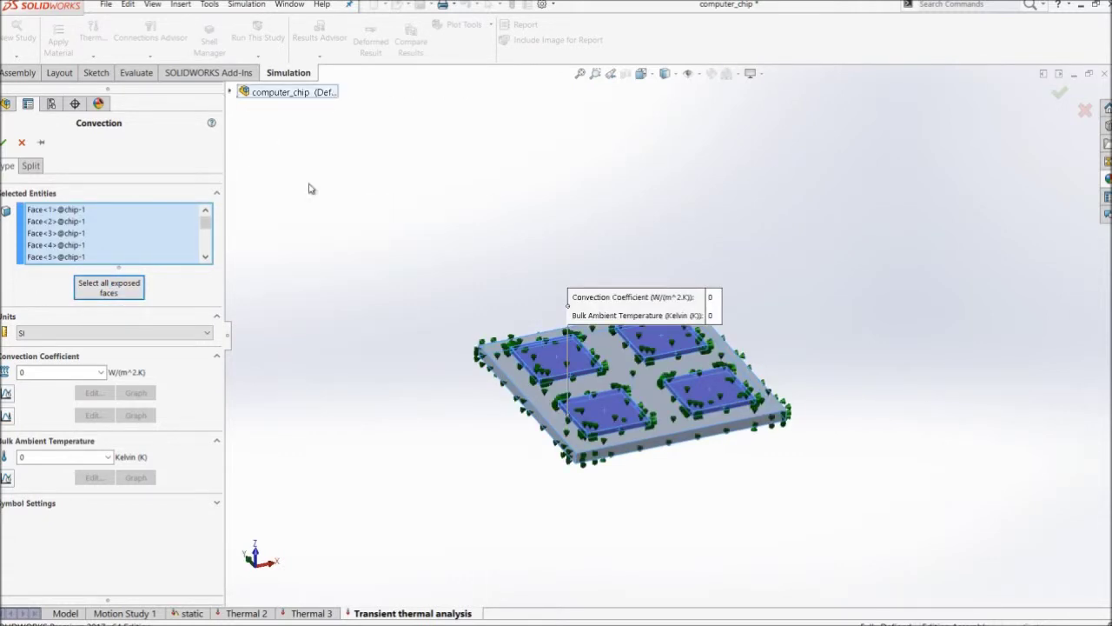
scroll(489, 405, down, 3)
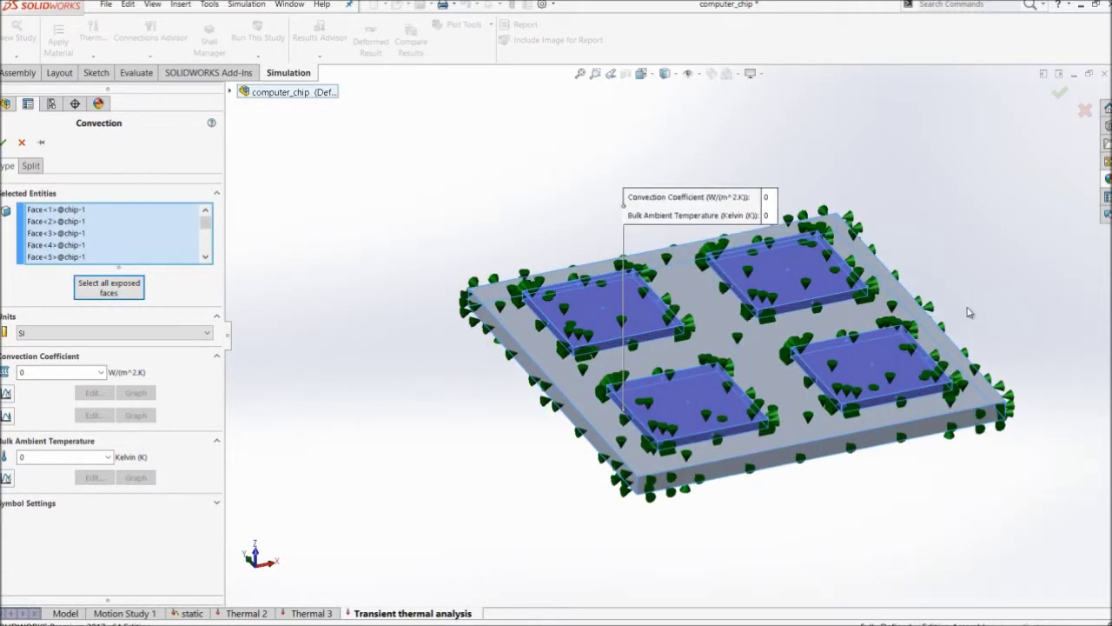
Set the convection coefficient to 25 W/(m^2.K) and the bulk ambient temperature to 300 K, and apply the load
click(45, 372)
text(25)
click(54, 456)
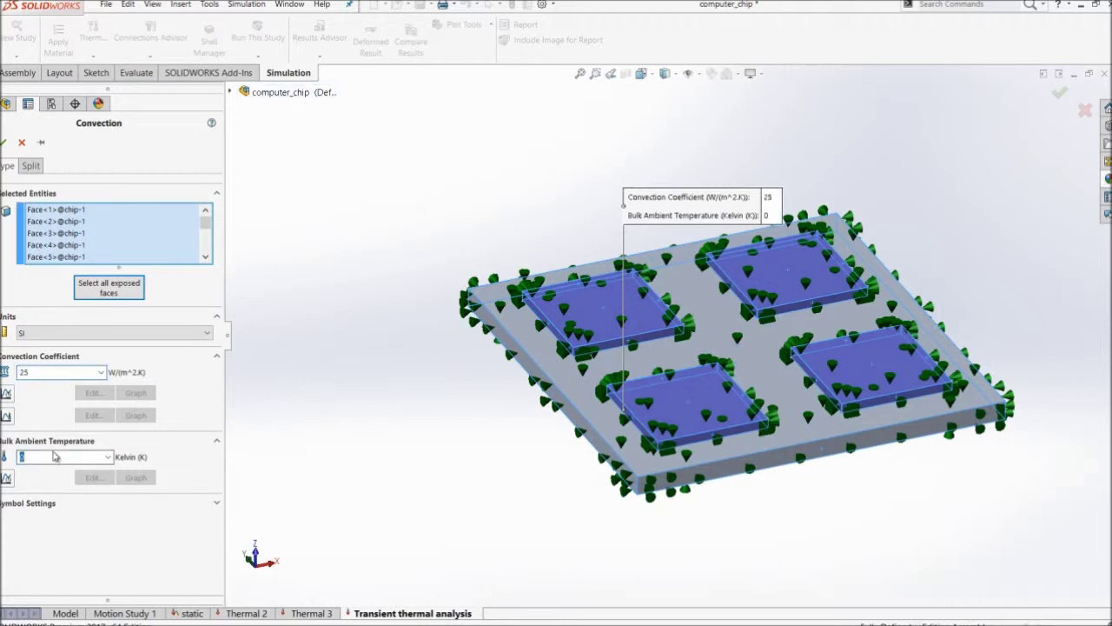
text(300)
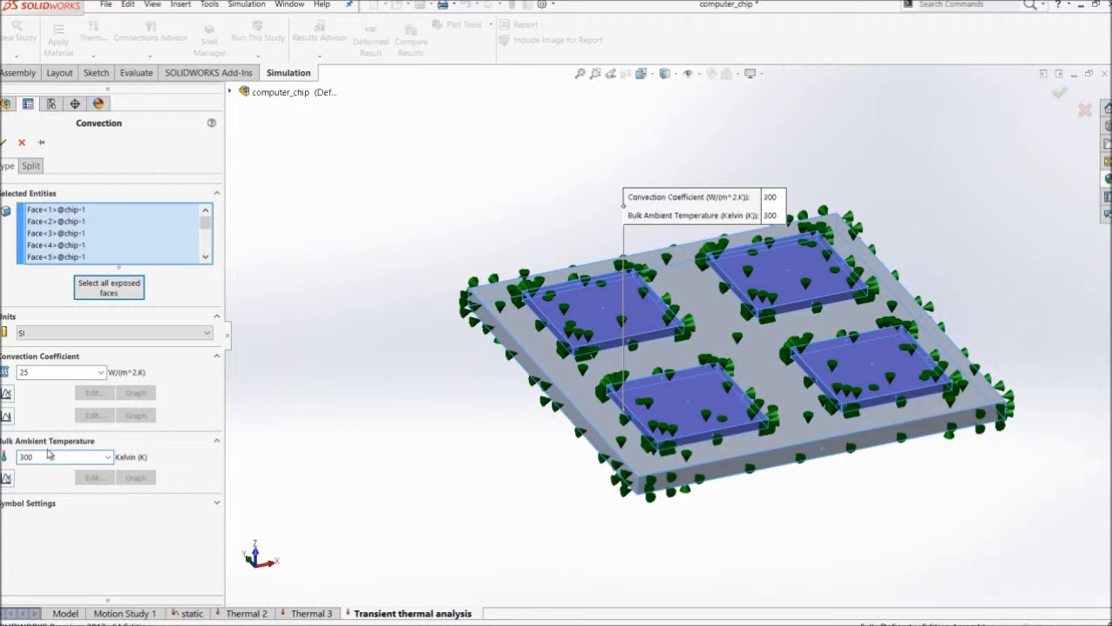
click(5, 142)
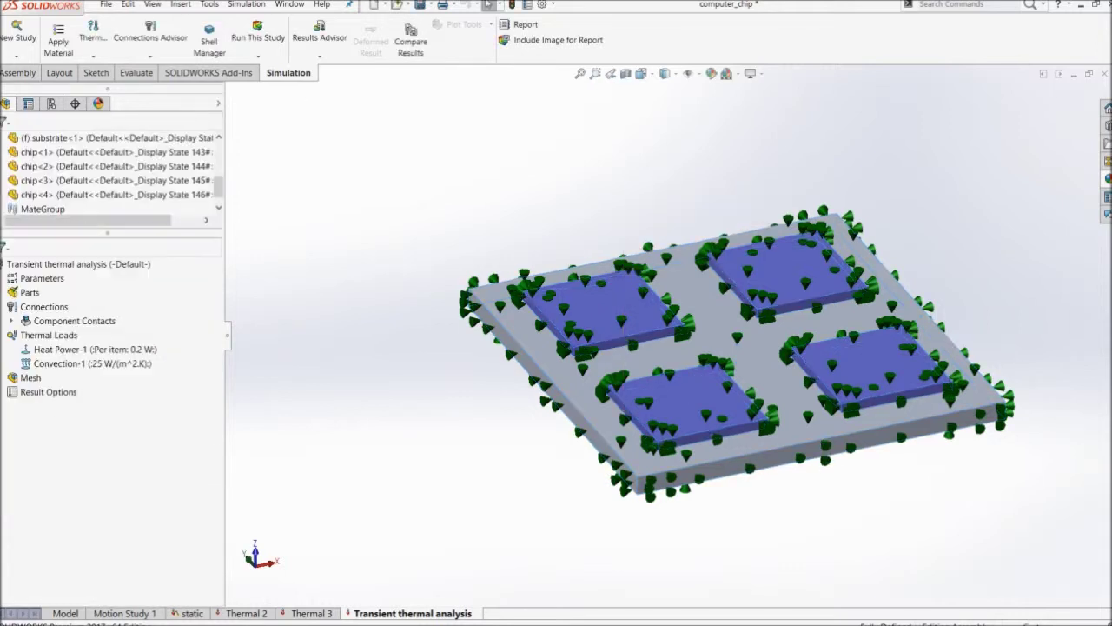
Start a temperature thermal load and make it an initial temperature
key(z)
right_click(48, 336)
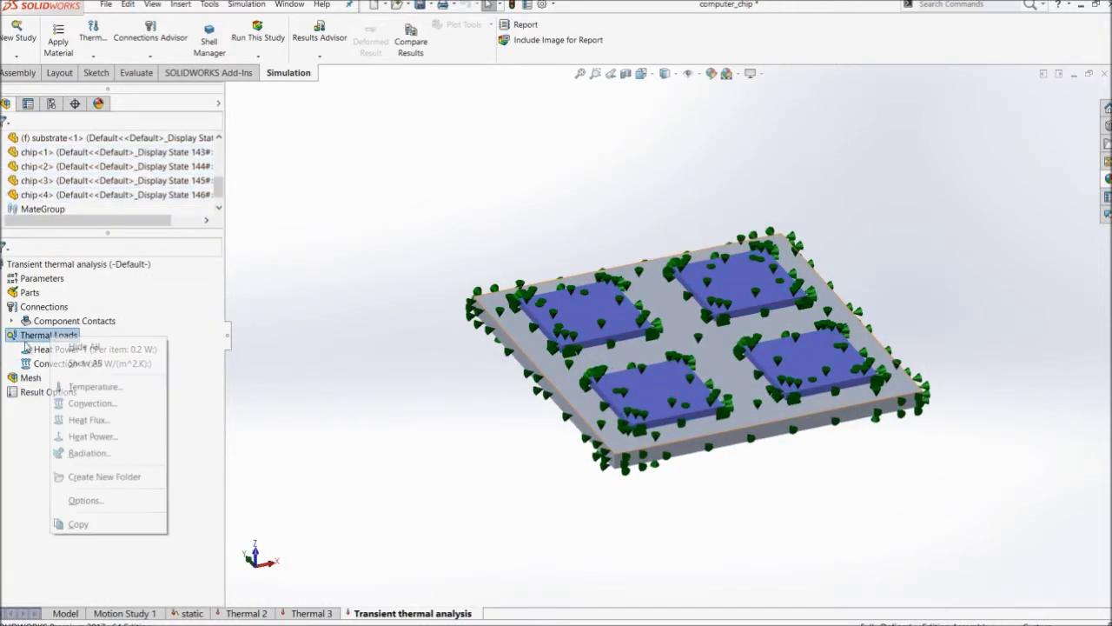
click(96, 387)
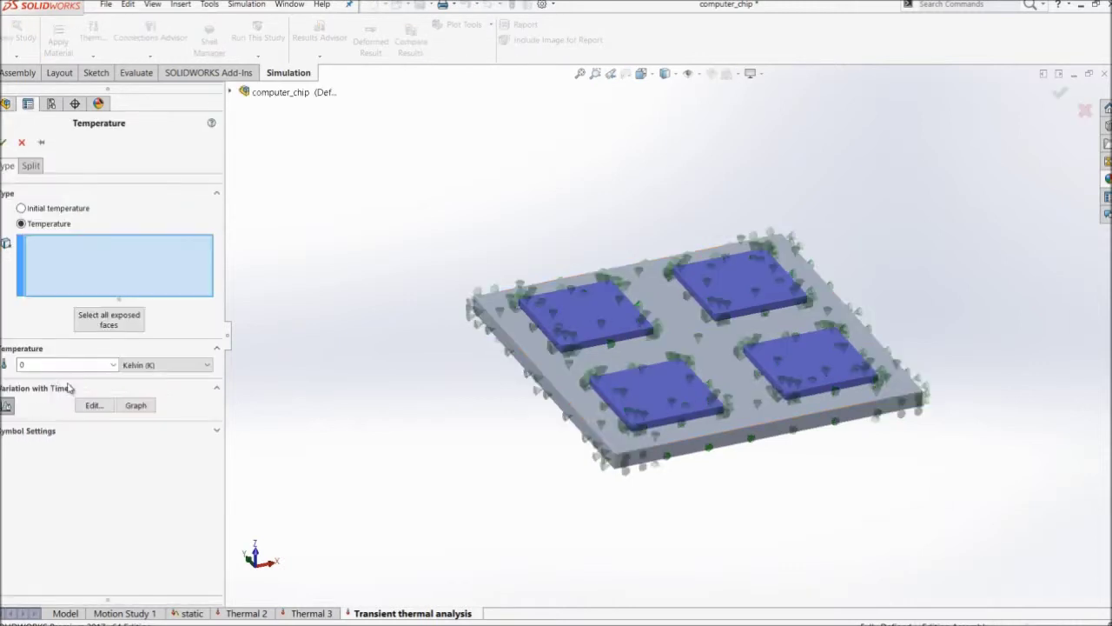
click(61, 211)
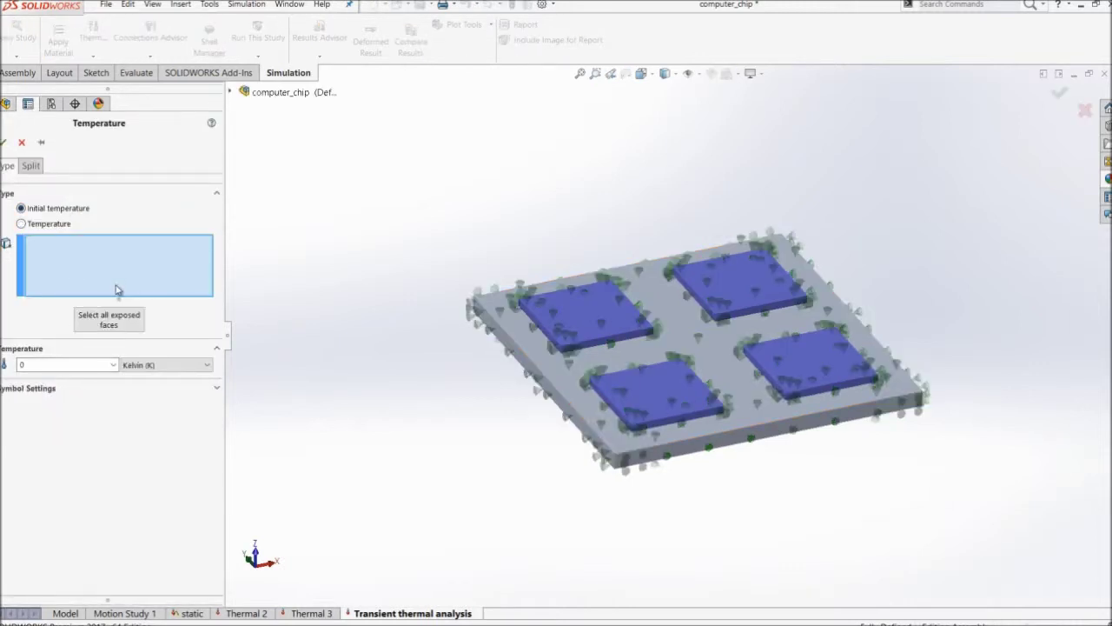
click(130, 324)
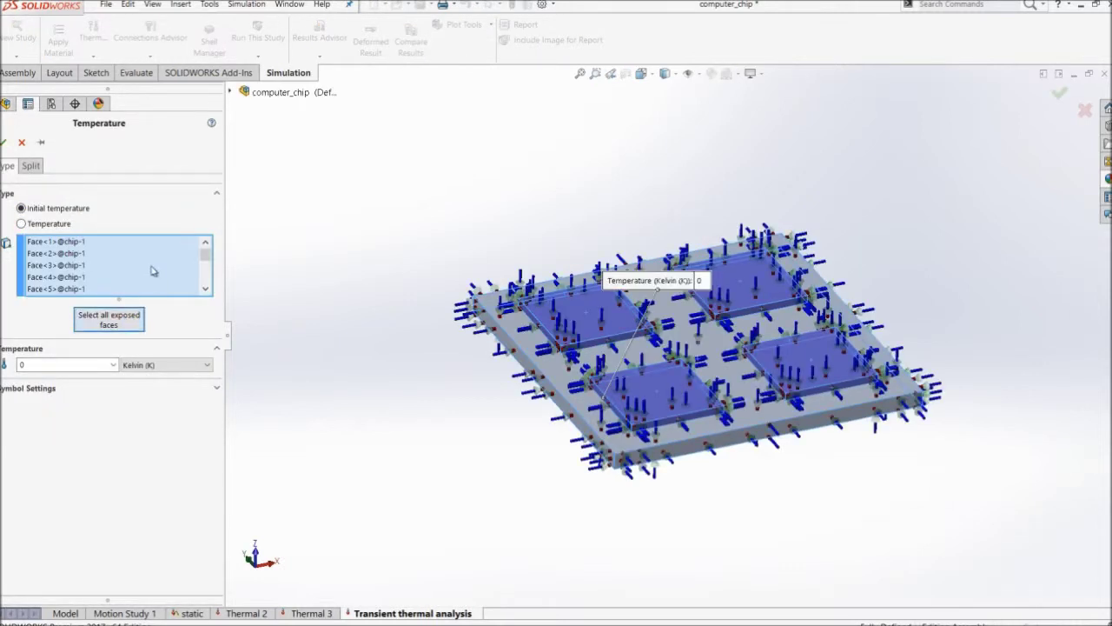
right_click(154, 276)
click(182, 272)
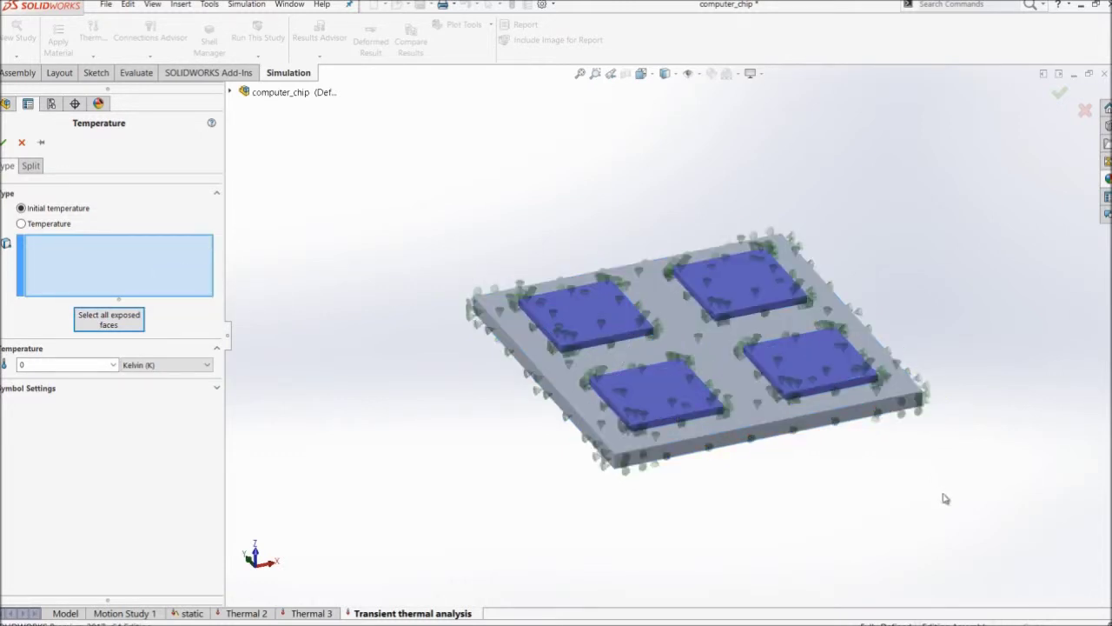
Select the substrate and all four chips as bodies and apply an initial temperature of 300 K to them
key(ctrl+a)
double_click(38, 365)
text(3)
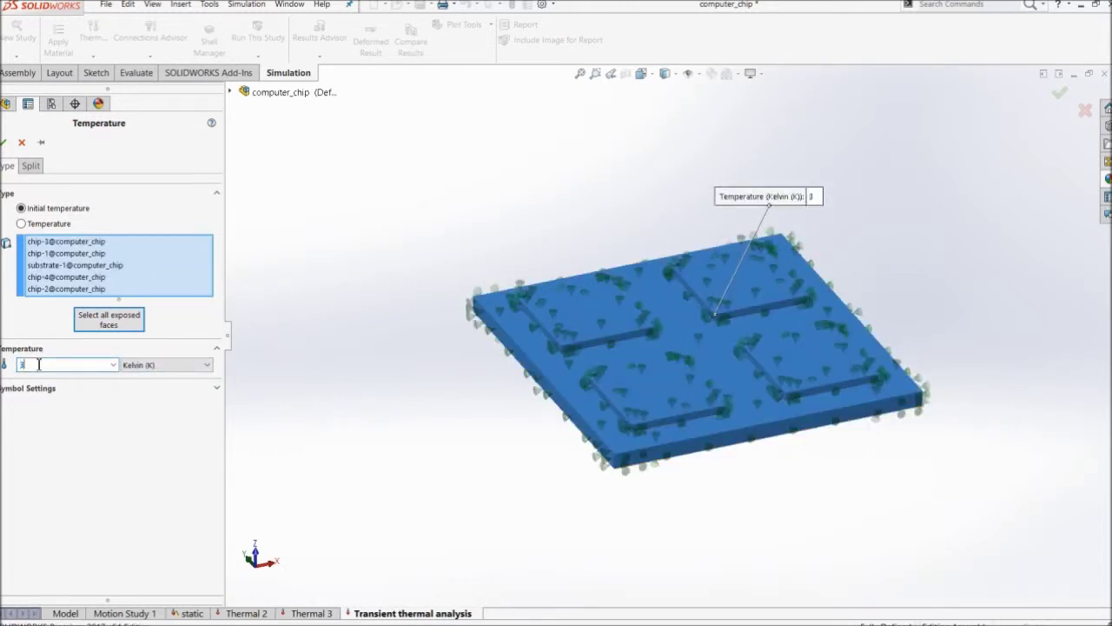
text(00)
click(4, 141)
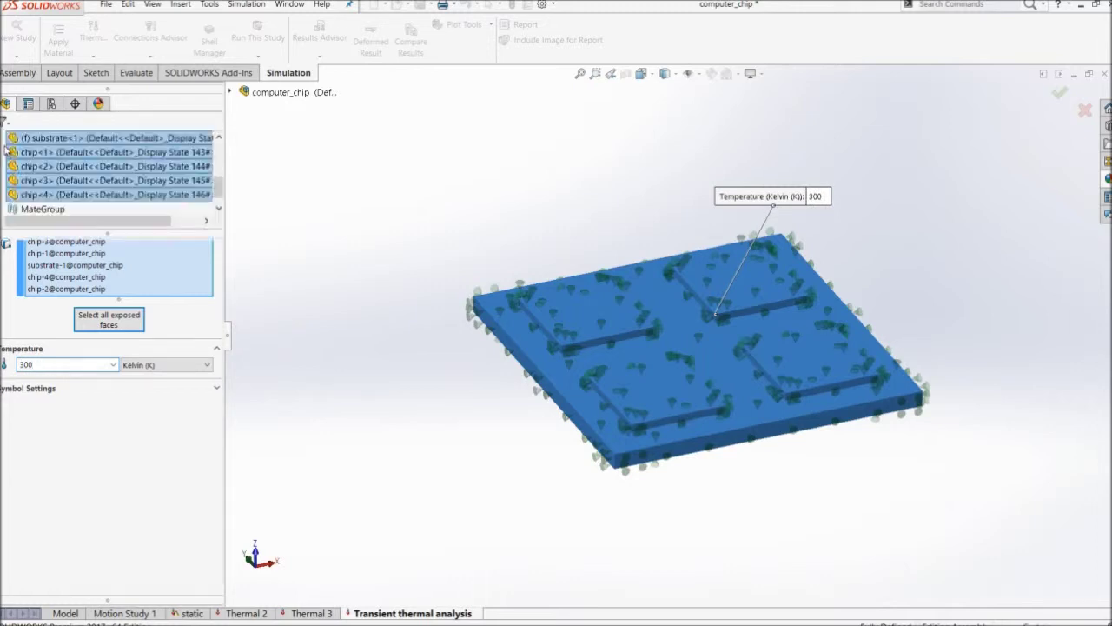
Hide all thermal load symbols and save the assembly together with its modified chip part
right_click(47, 335)
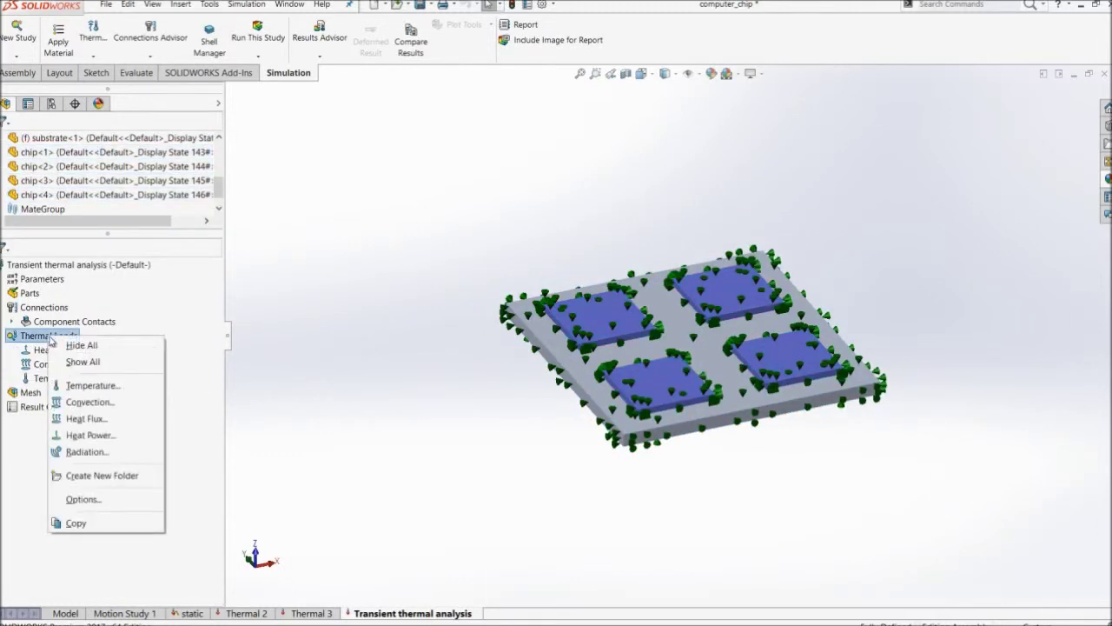
click(78, 345)
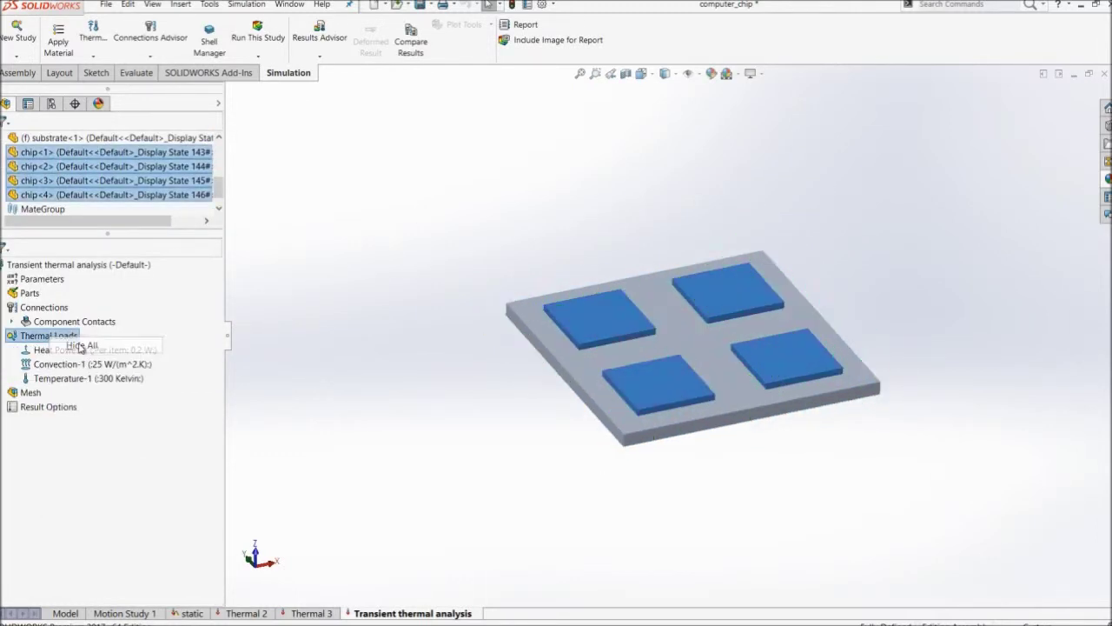
click(420, 6)
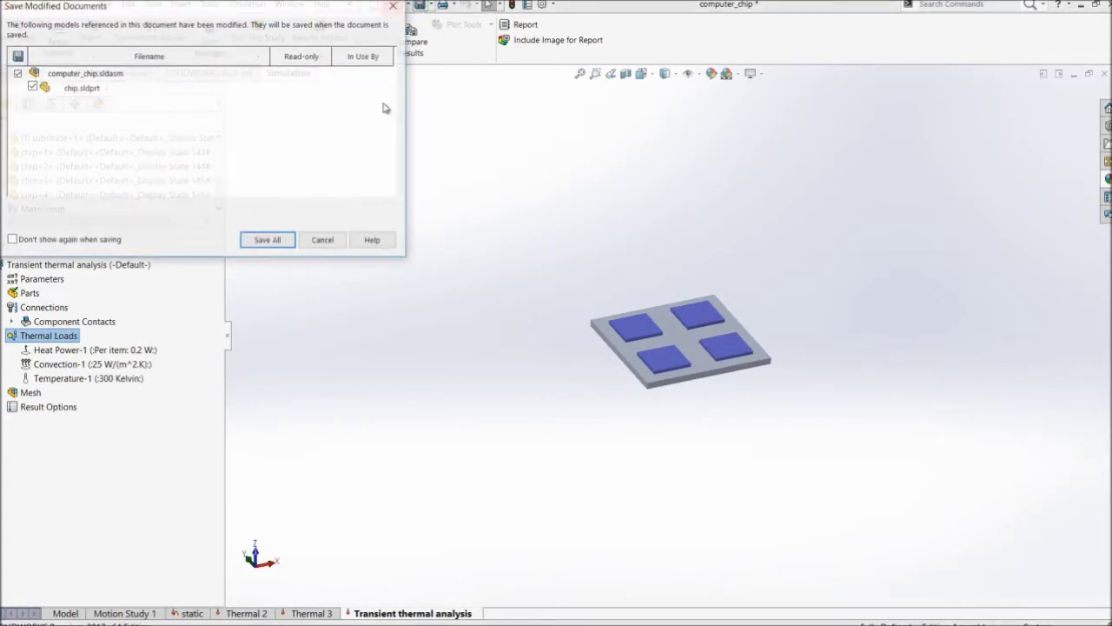
click(266, 241)
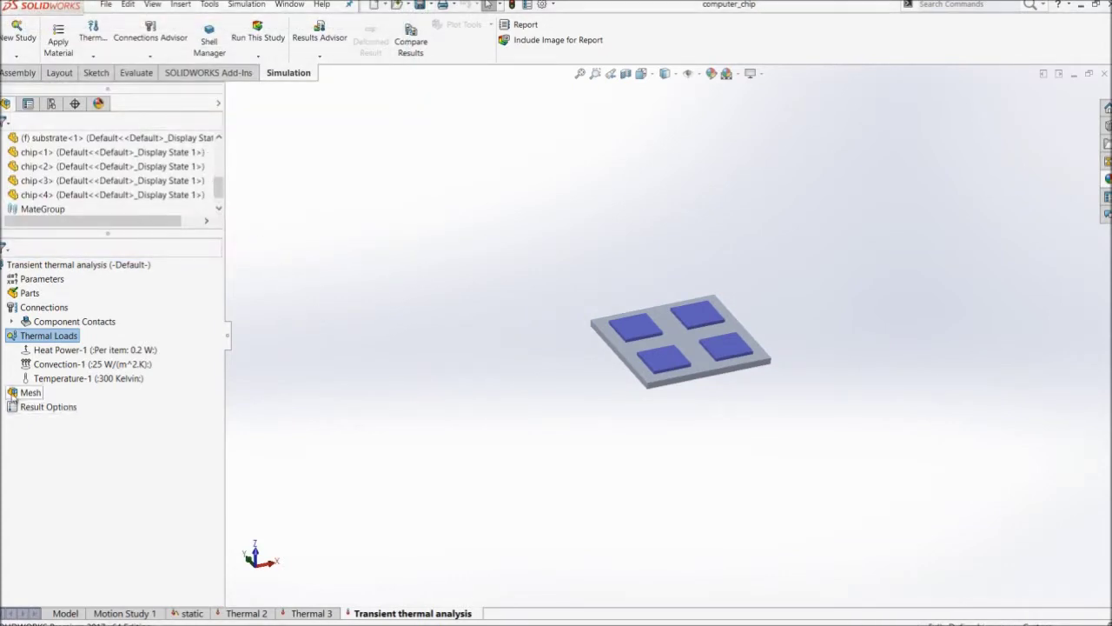
Mesh the assembly with a curvature-based mesh at the default density and element sizes, and display the mesh details
right_click(31, 393)
click(55, 173)
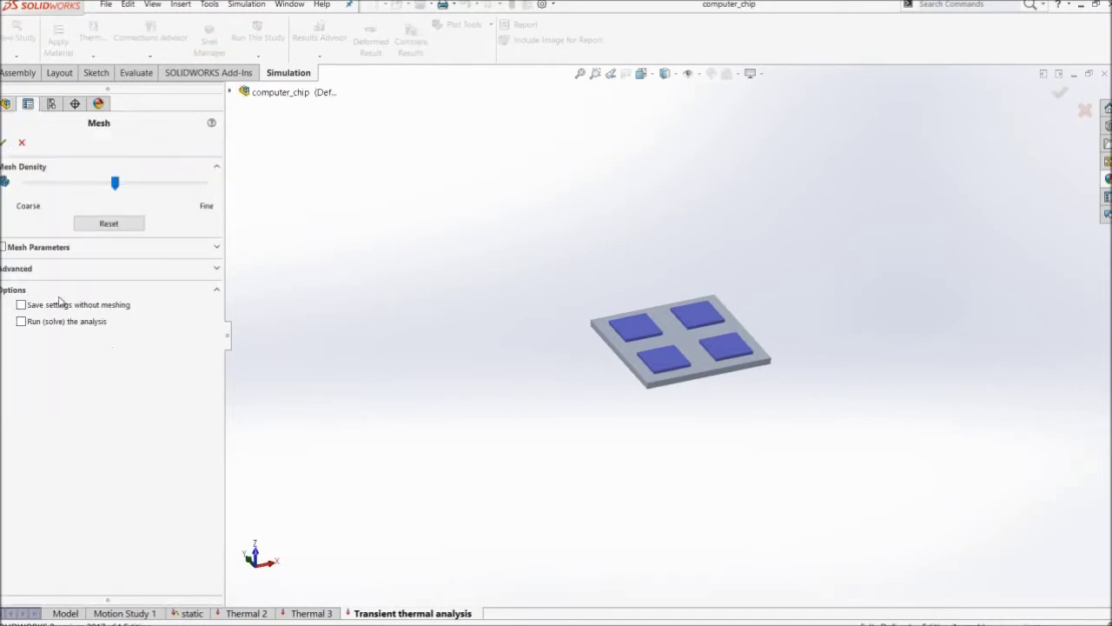
click(65, 248)
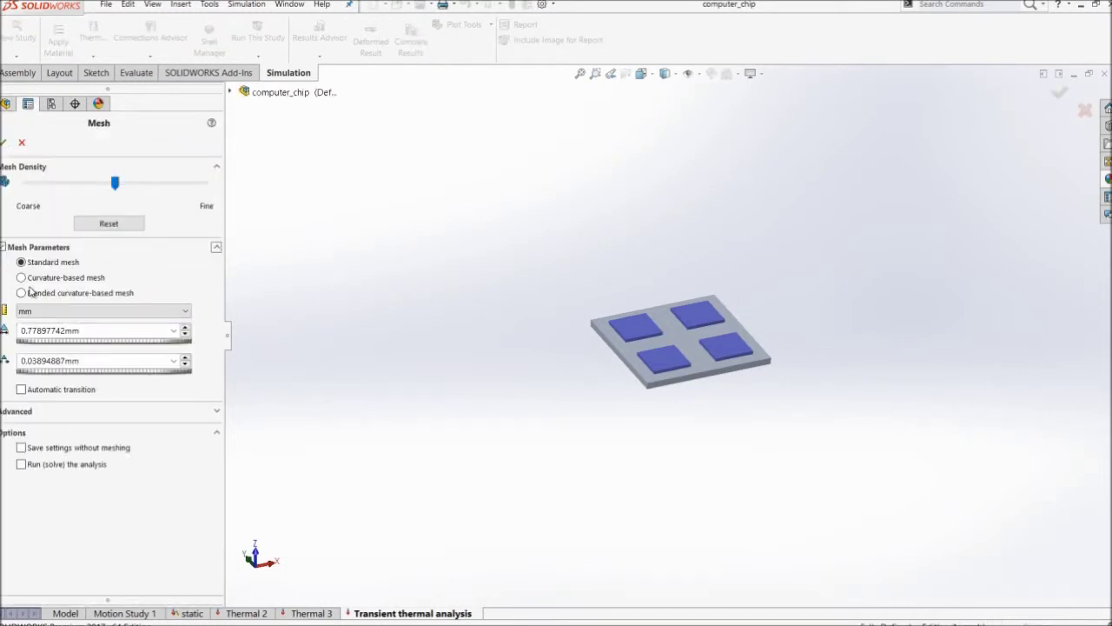
click(37, 278)
double_click(55, 330)
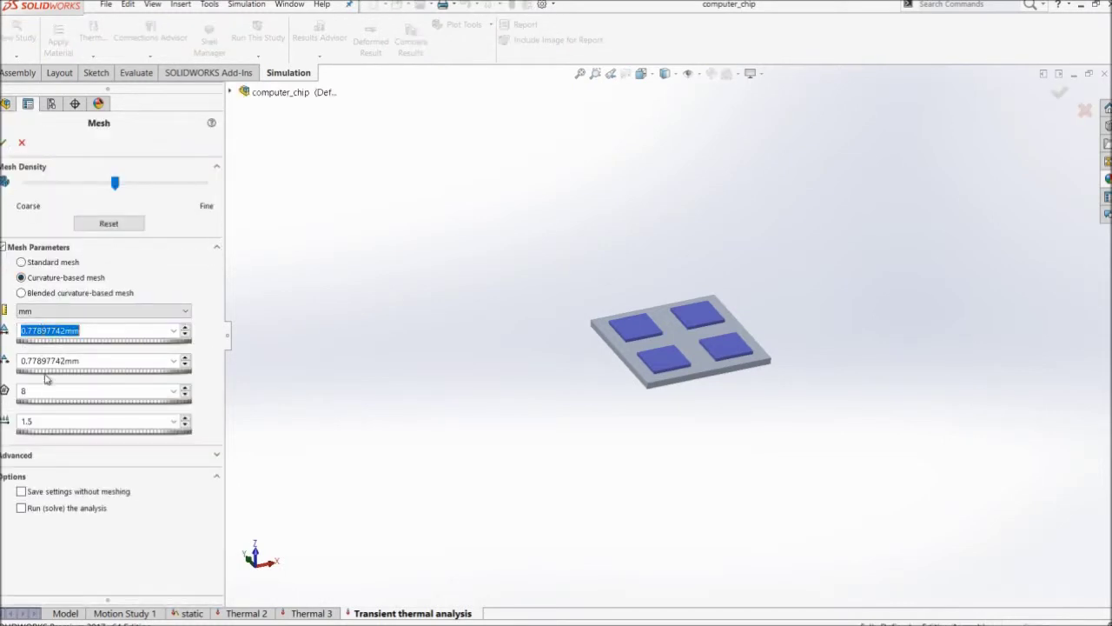
click(5, 142)
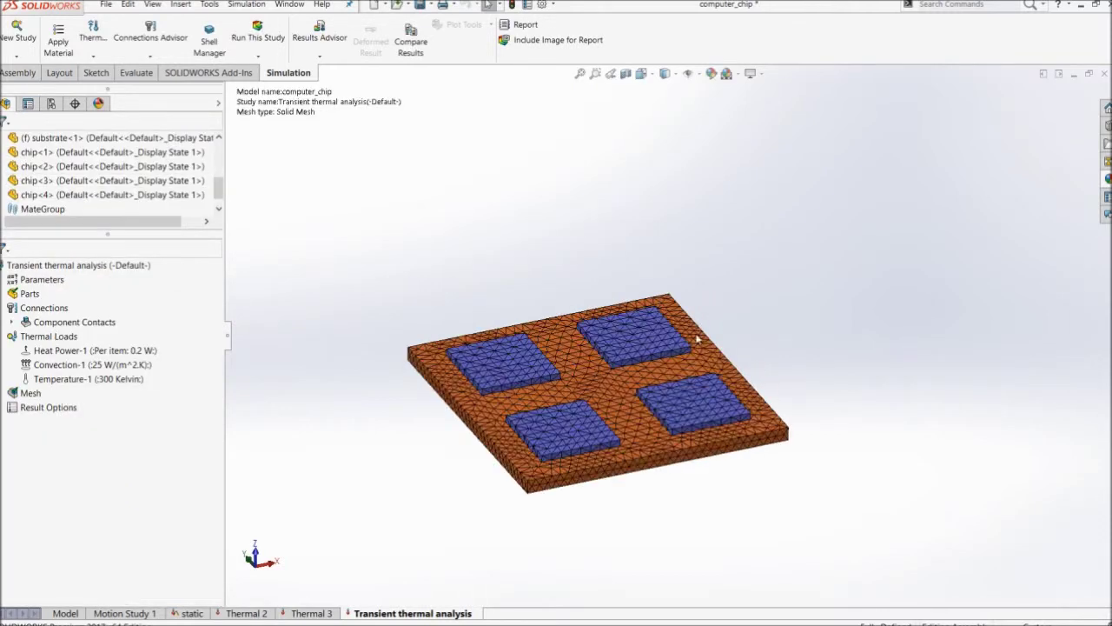
right_click(31, 393)
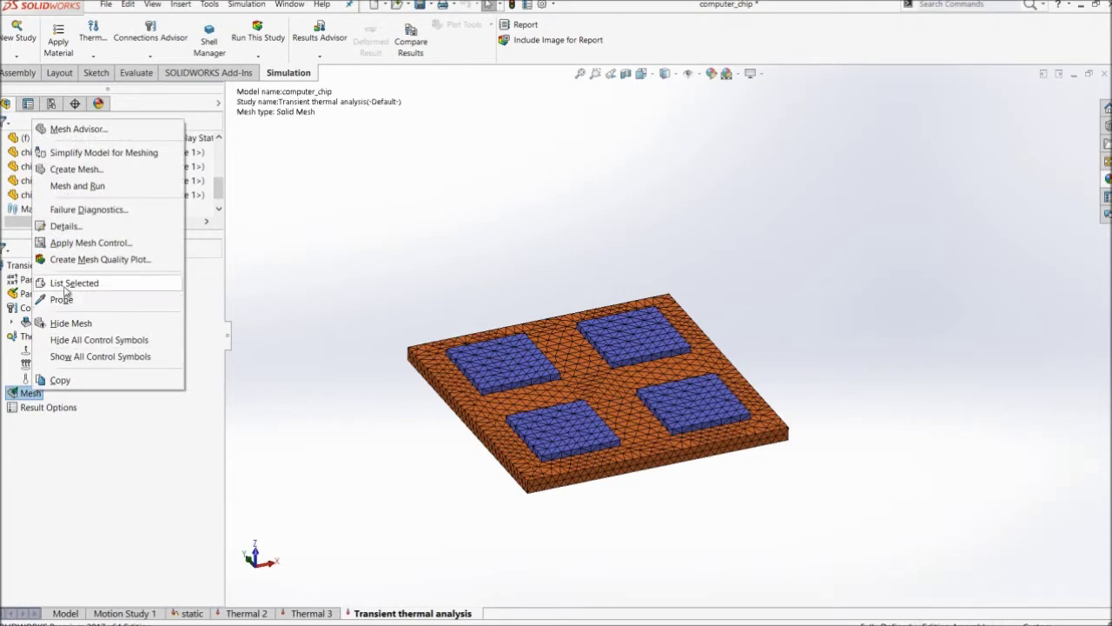
click(64, 226)
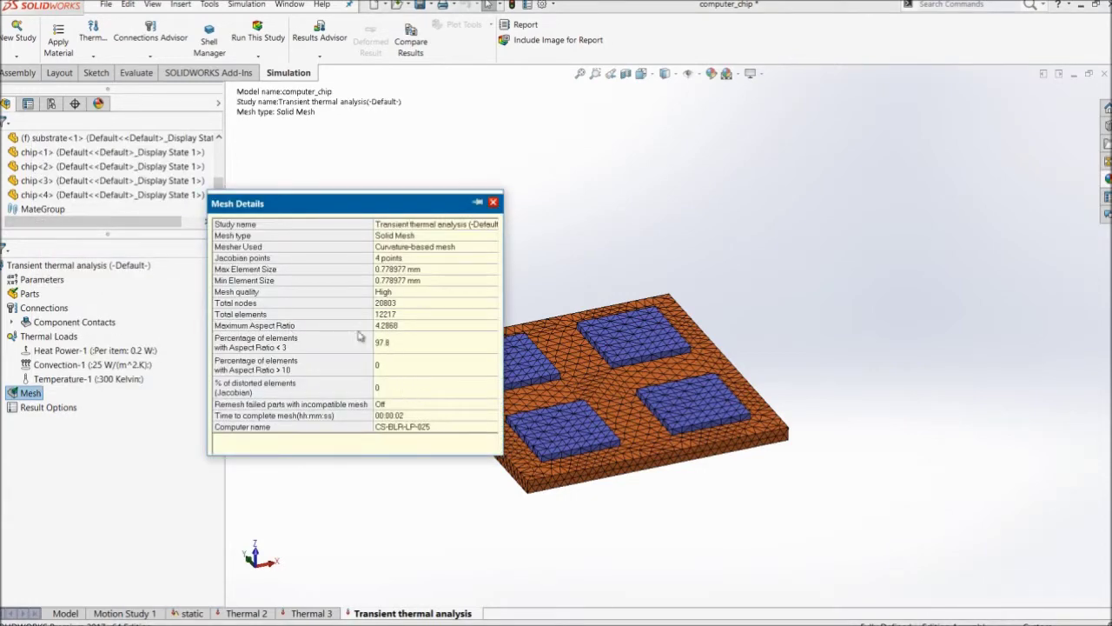
Close the mesh details and run the transient thermal analysis study with the expanded solver status shown
drag(352, 216, 205, 152)
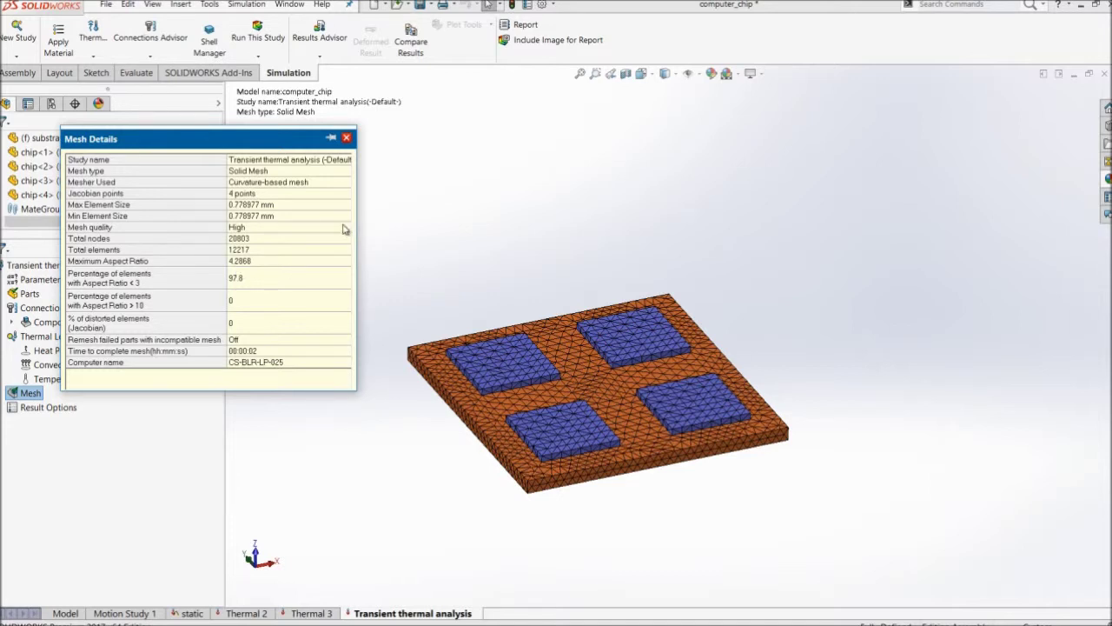
click(346, 138)
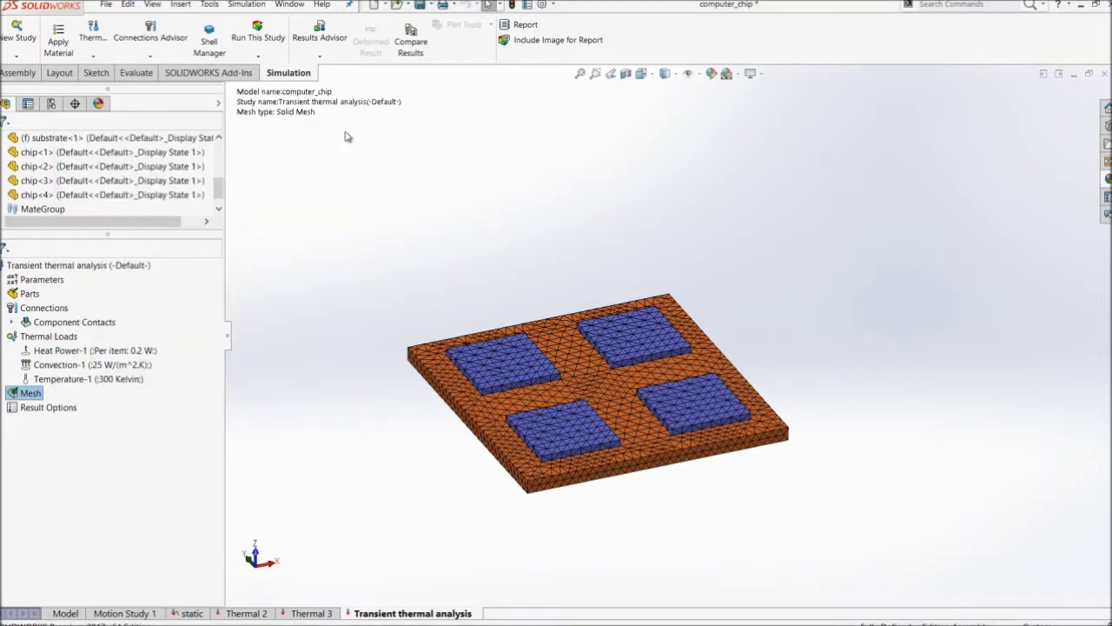
right_click(71, 266)
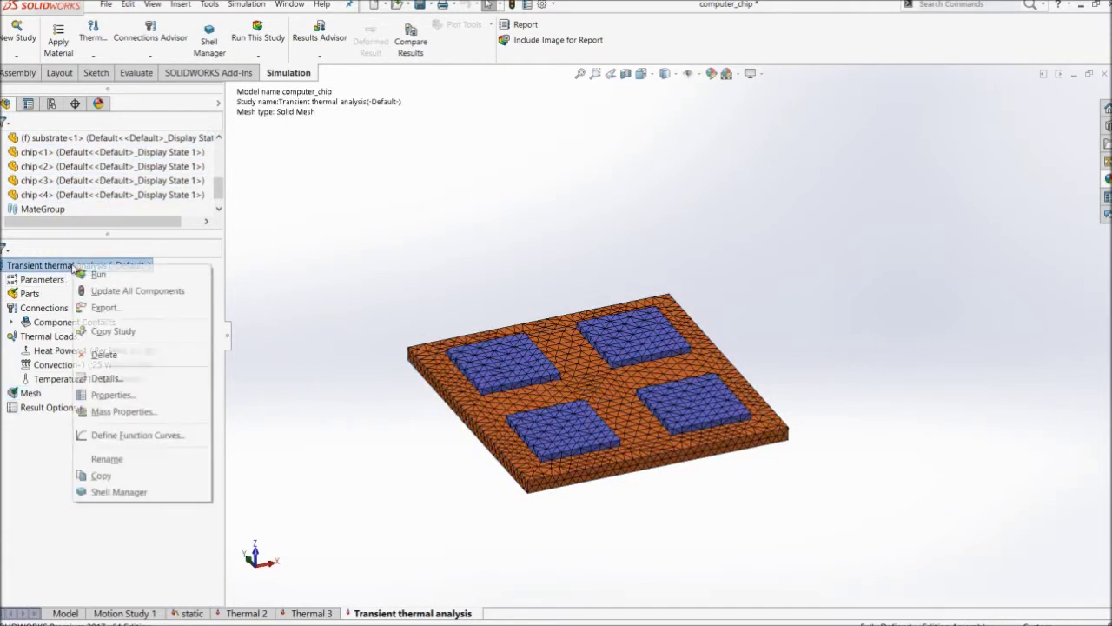
click(100, 276)
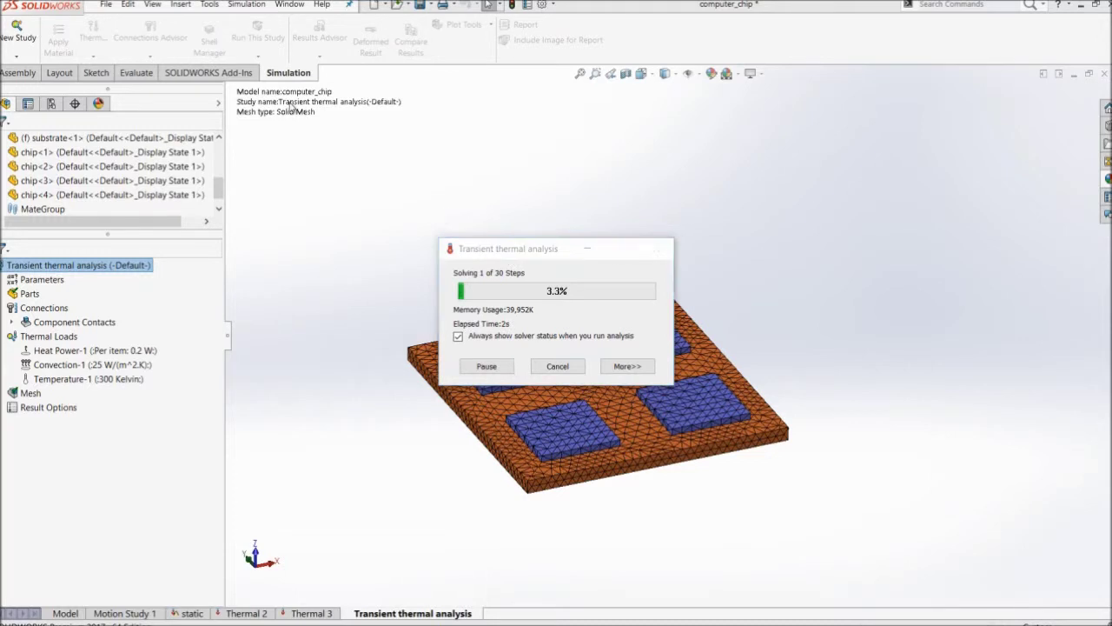
drag(471, 248, 230, 107)
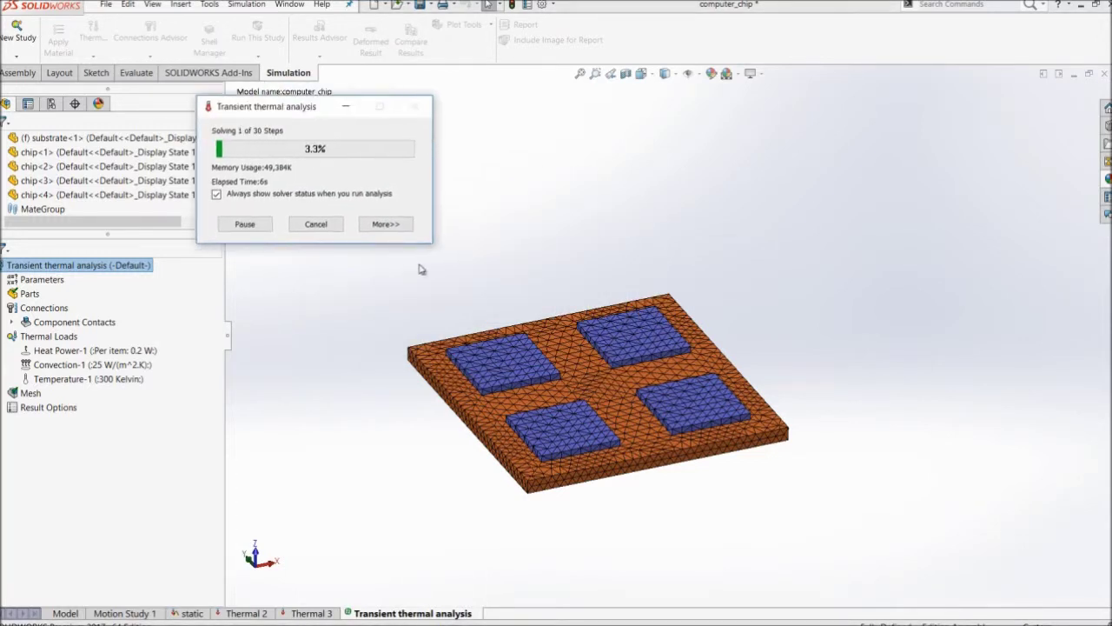
click(389, 224)
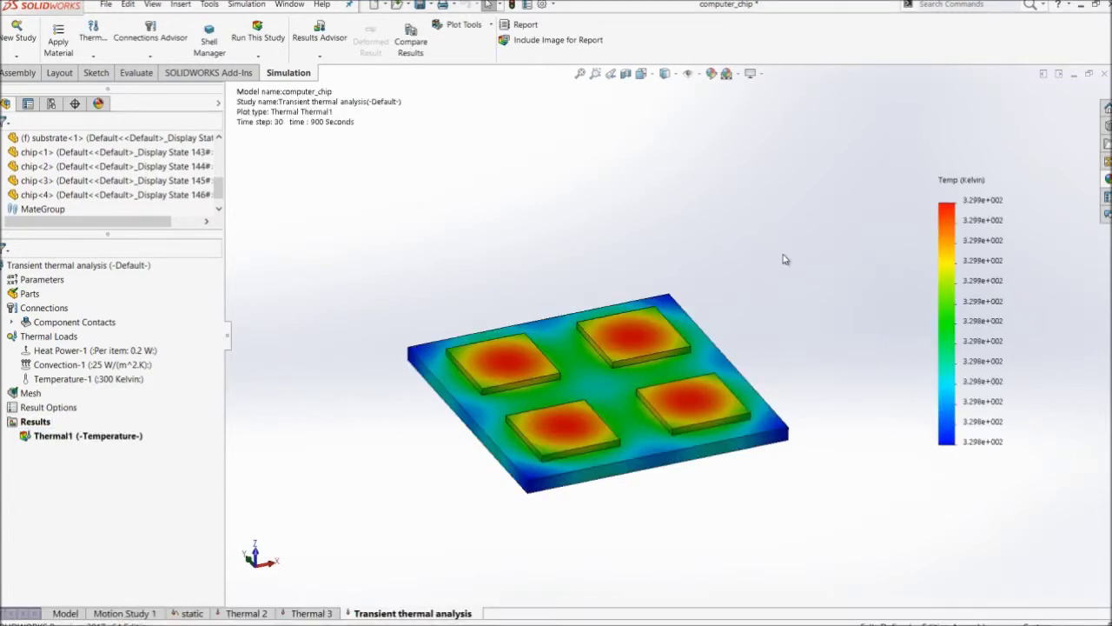
Edit the Thermal1 temperature plot to display in Celsius with a floating number format in the legend
right_click(129, 435)
click(174, 174)
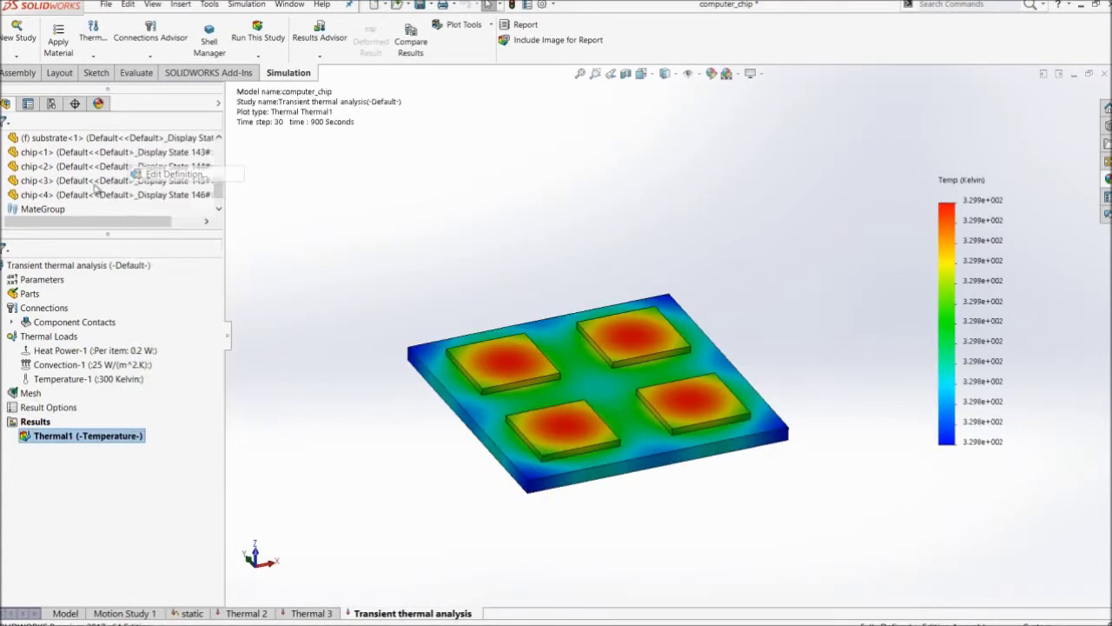
click(54, 230)
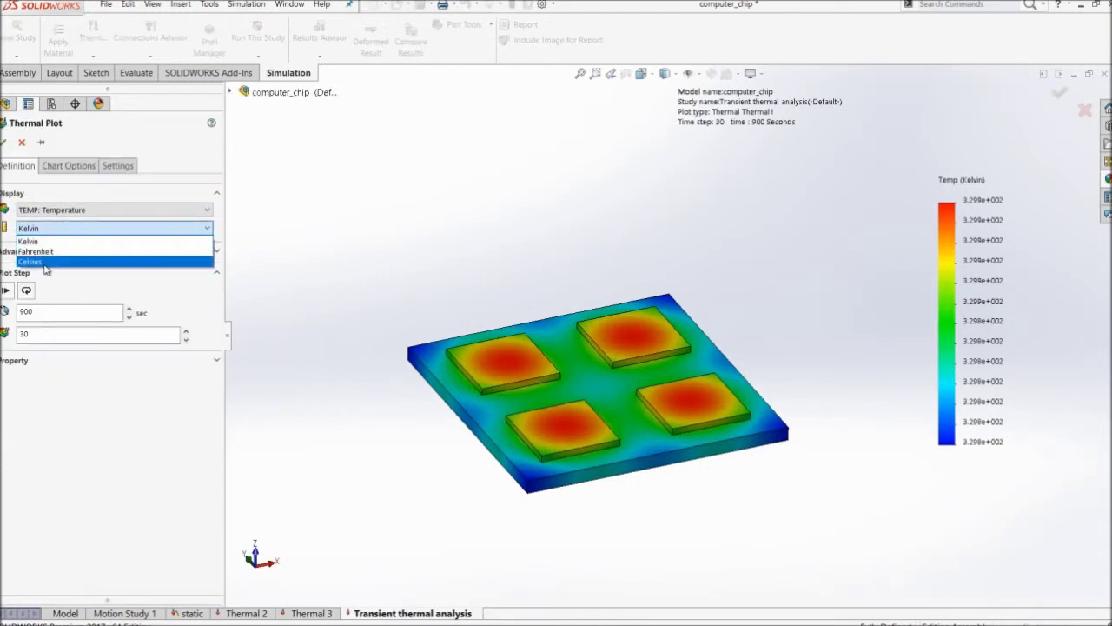
click(47, 261)
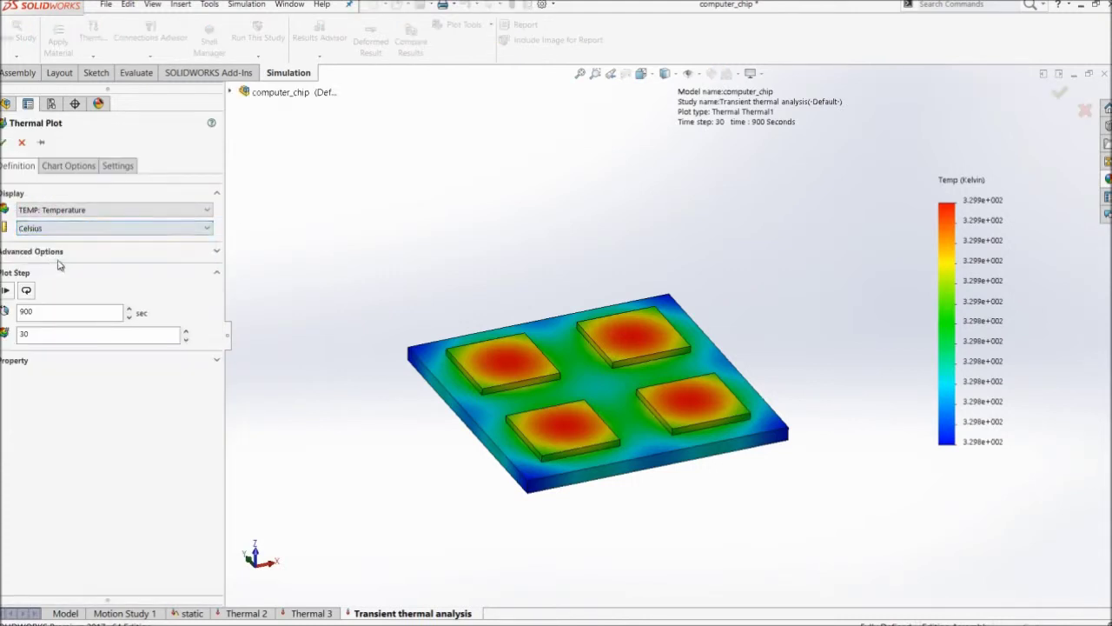
click(67, 165)
click(87, 490)
click(36, 511)
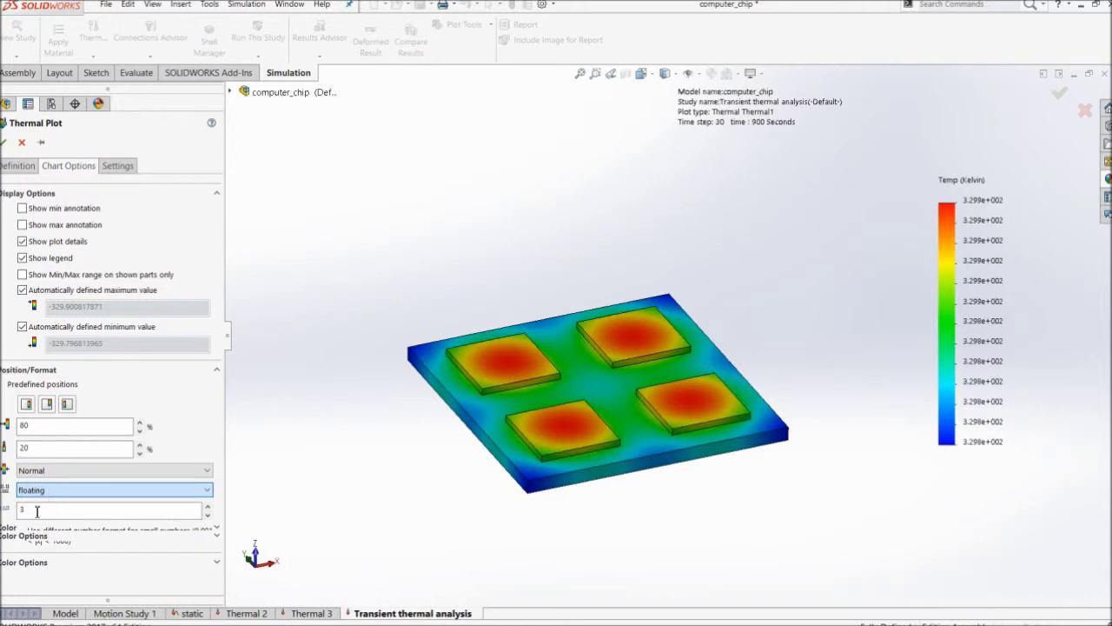
click(3, 142)
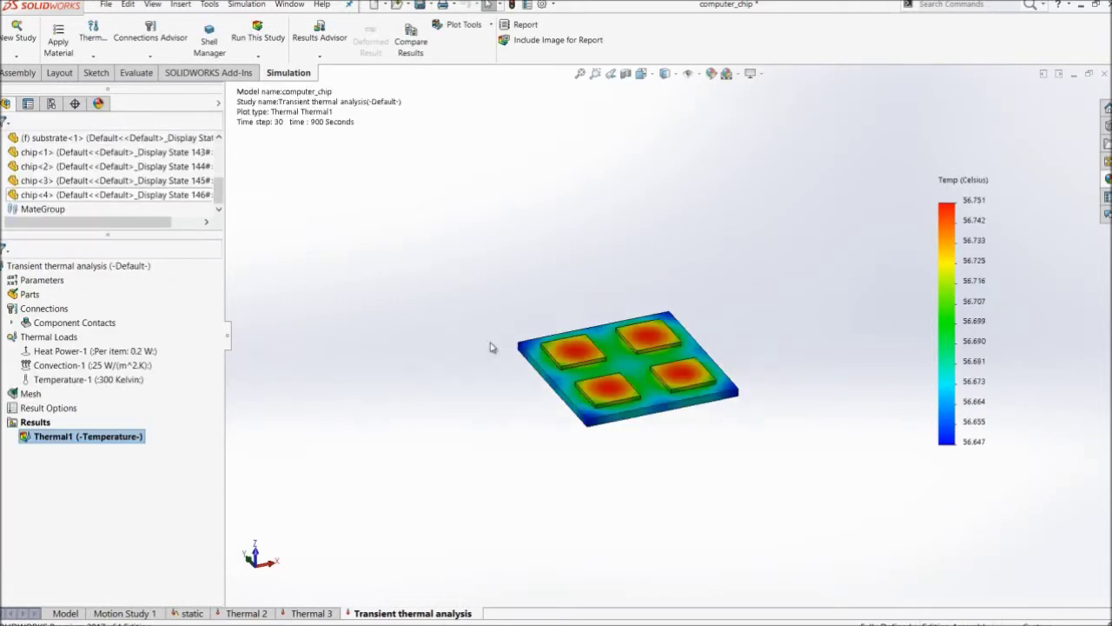
Probe the temperature at the centre of chip<4>'s top face and hide the node number and X,Y,Z location in the callout
scroll(646, 348, down, 3)
scroll(537, 320, up, 1)
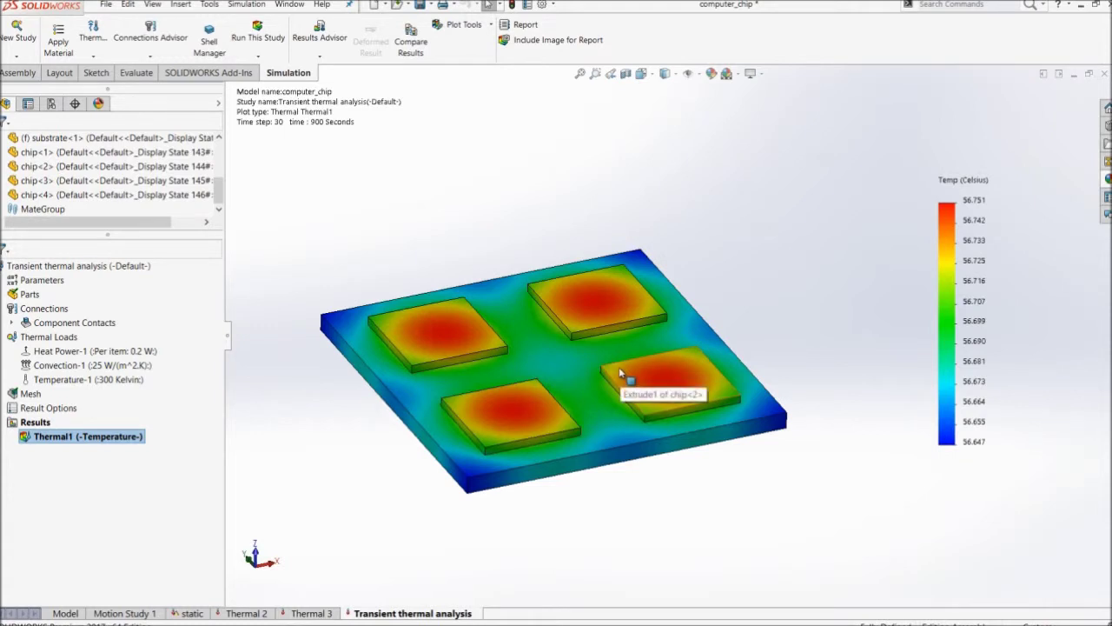
right_click(124, 448)
click(144, 294)
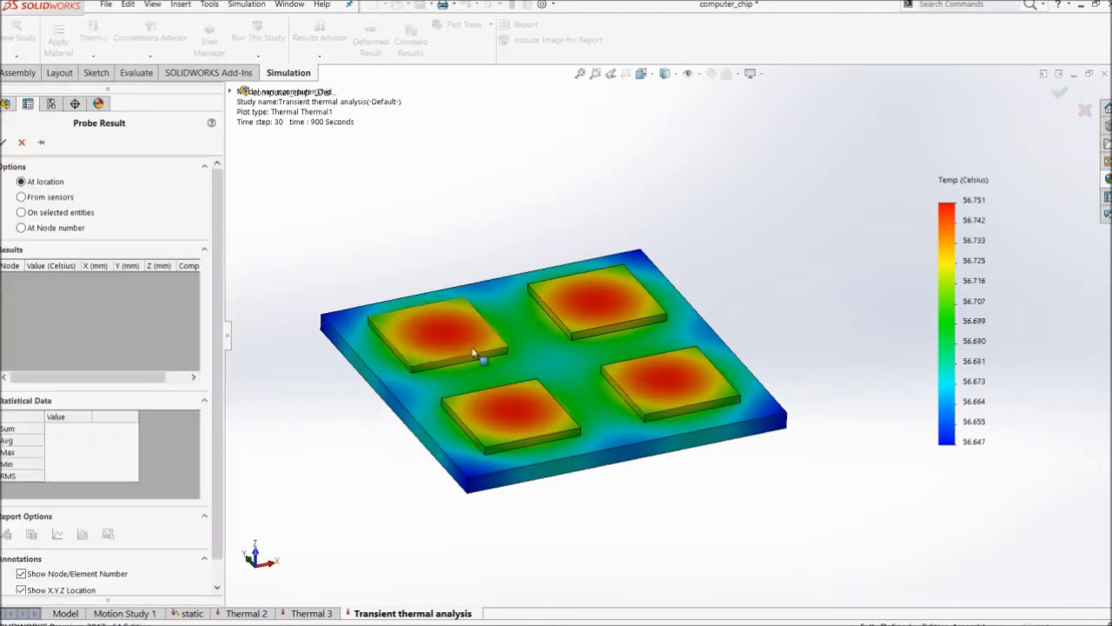
click(443, 331)
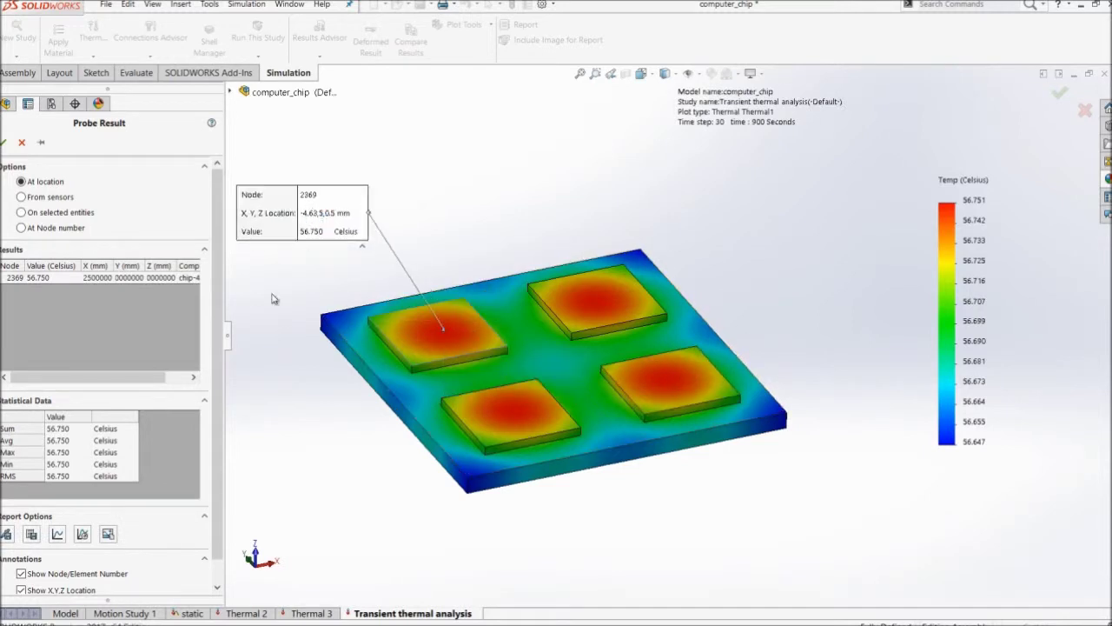
scroll(221, 378, down, 1)
click(21, 548)
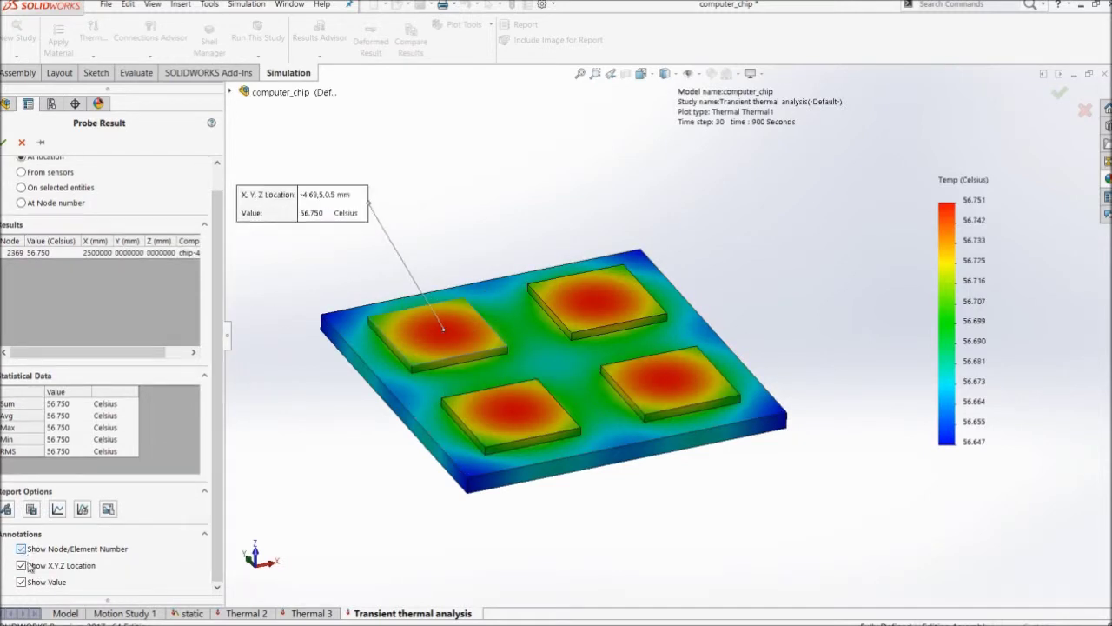
click(20, 565)
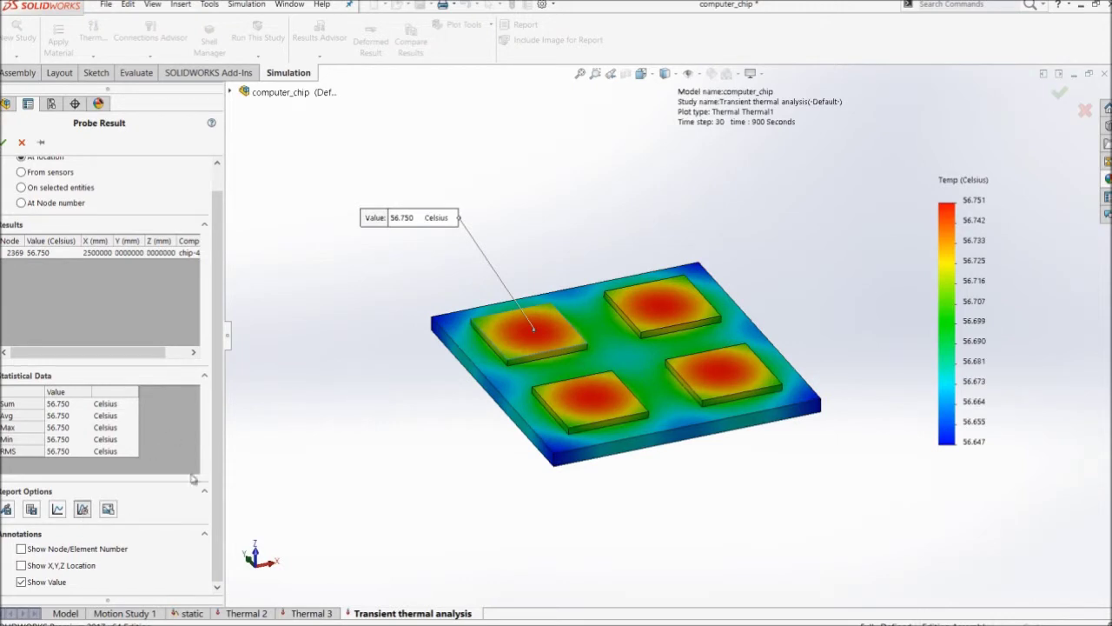
Plot the response graph of temperature over time for the probed node, enlarge it for examination, and close the graph and the probe
click(82, 509)
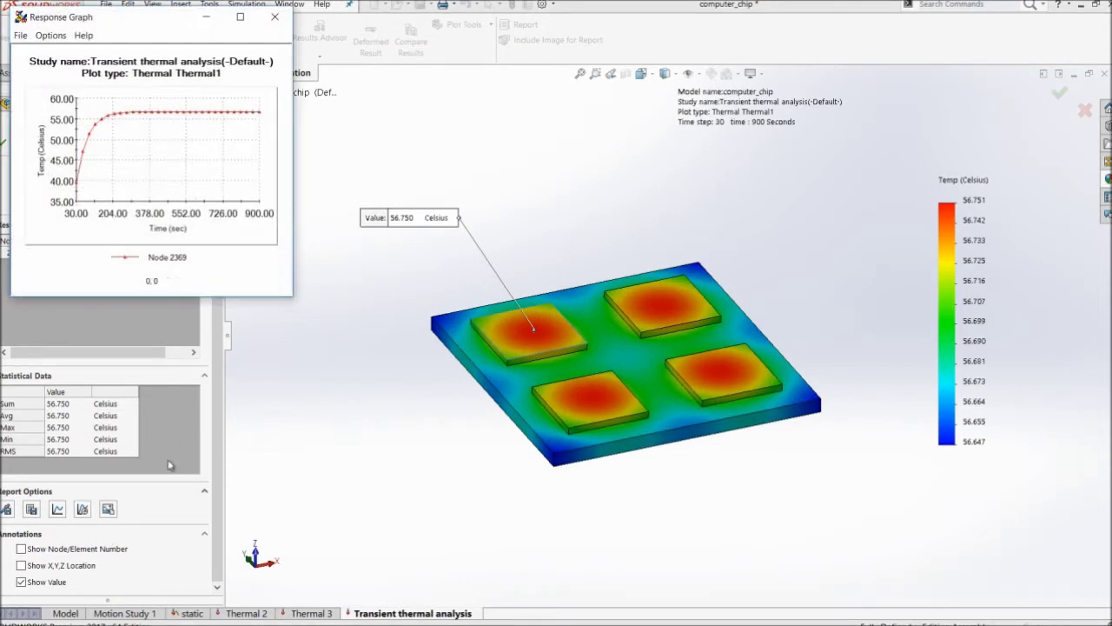
drag(170, 25, 157, 72)
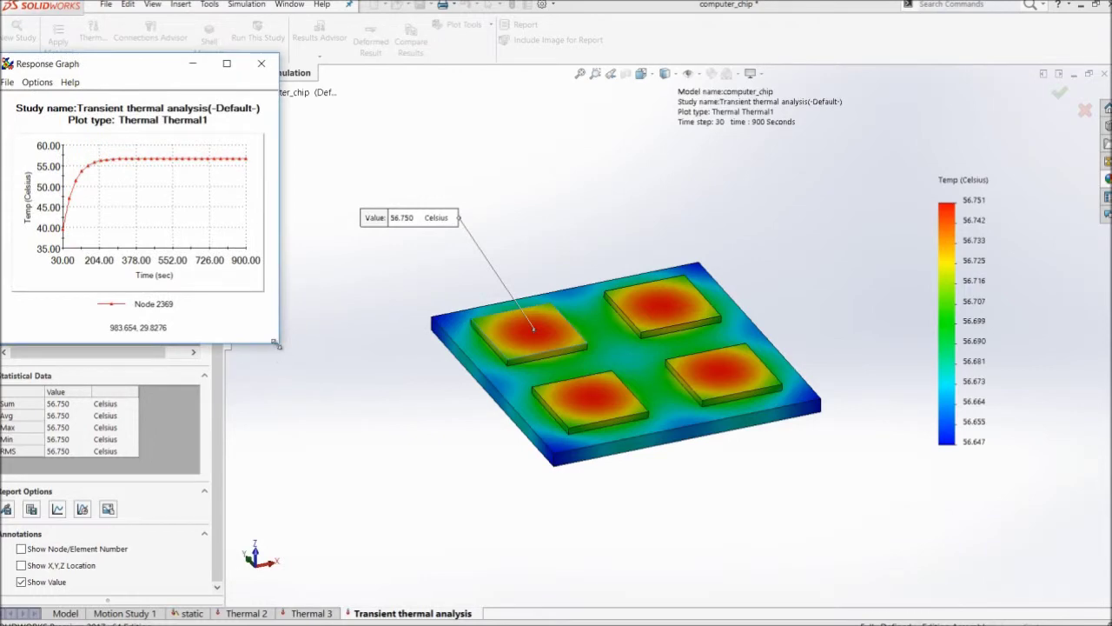
drag(276, 345, 538, 469)
drag(313, 93, 862, 81)
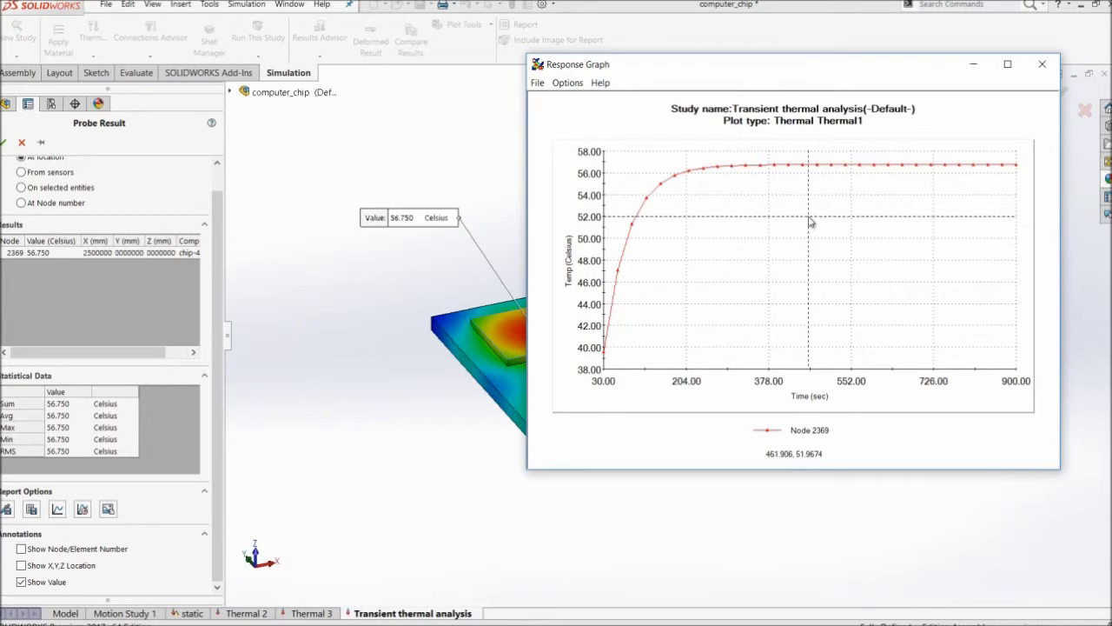
click(1042, 67)
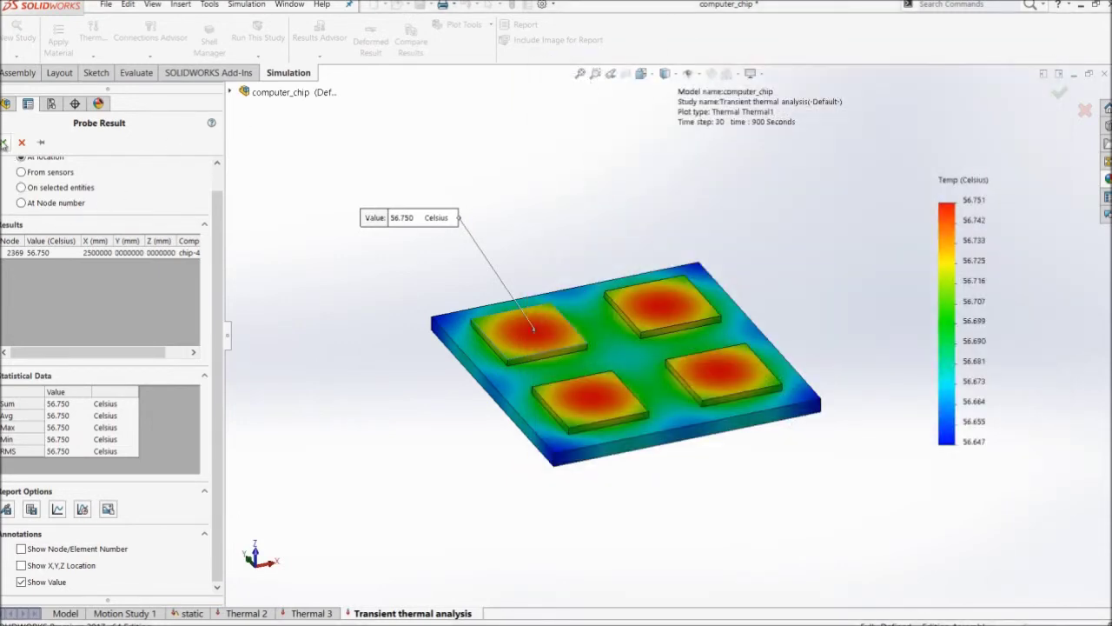
click(4, 143)
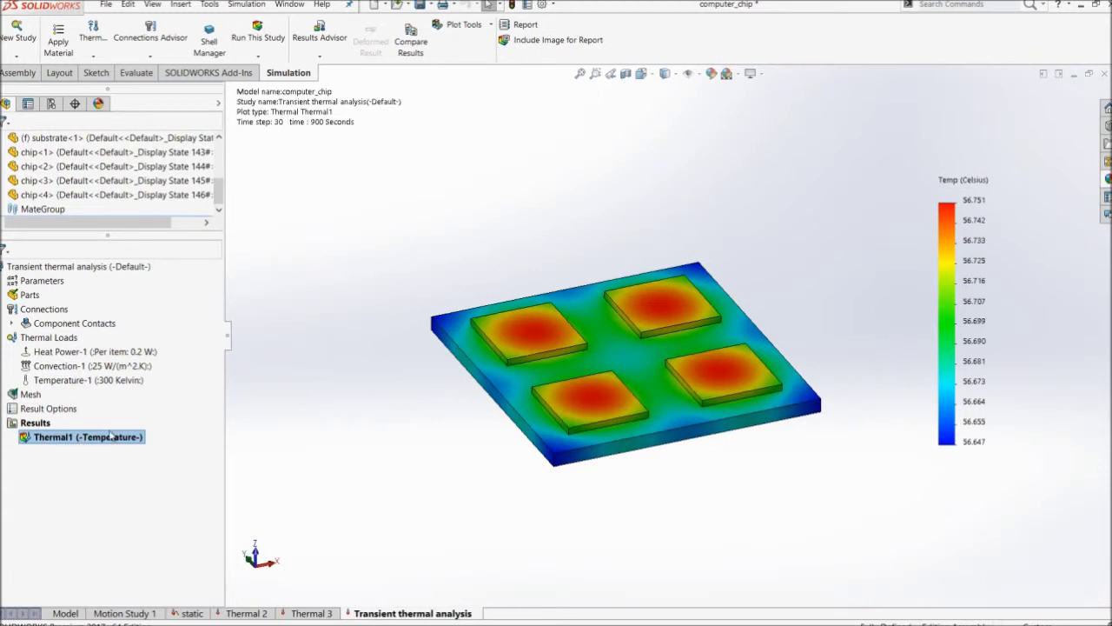